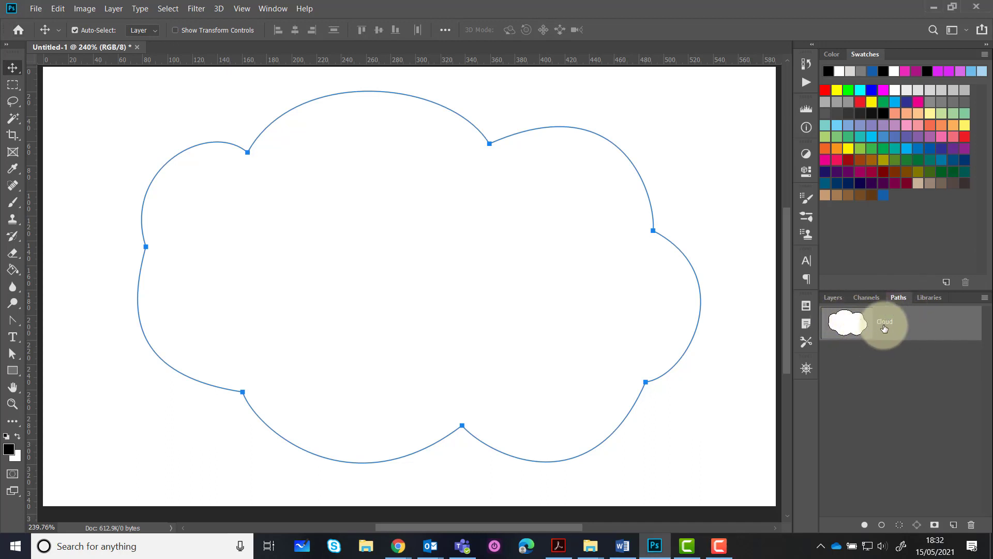
Deselect the Cloud path to hide its outline, and select it again.
{"action": "double_click", "coordinate": [885, 322]}
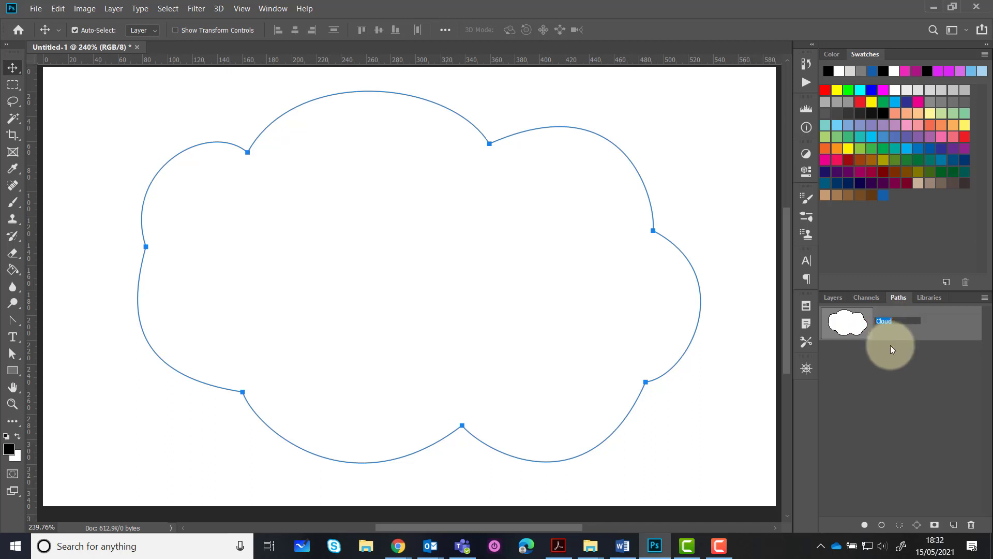
{"action": "left_click", "coordinate": [889, 364]}
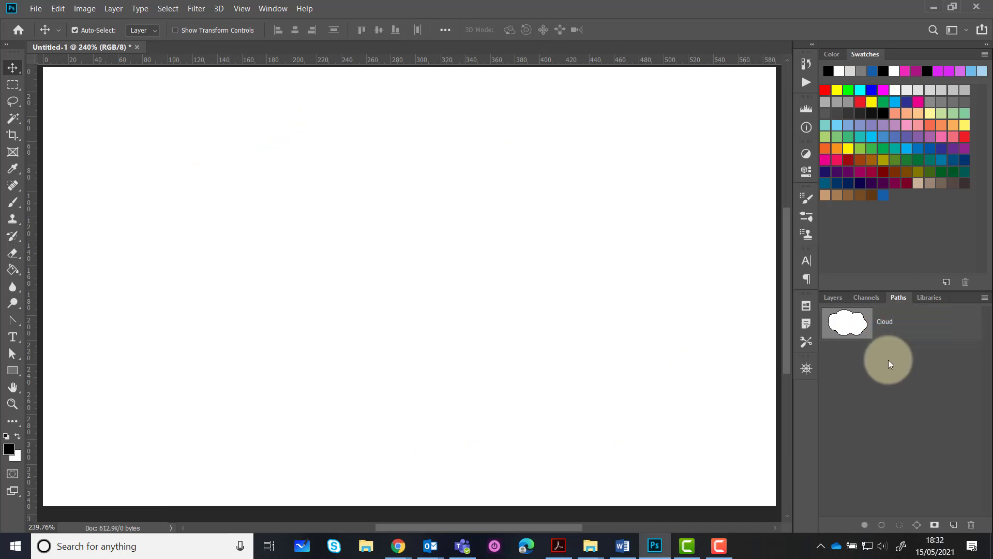
{"action": "left_click", "coordinate": [885, 330]}
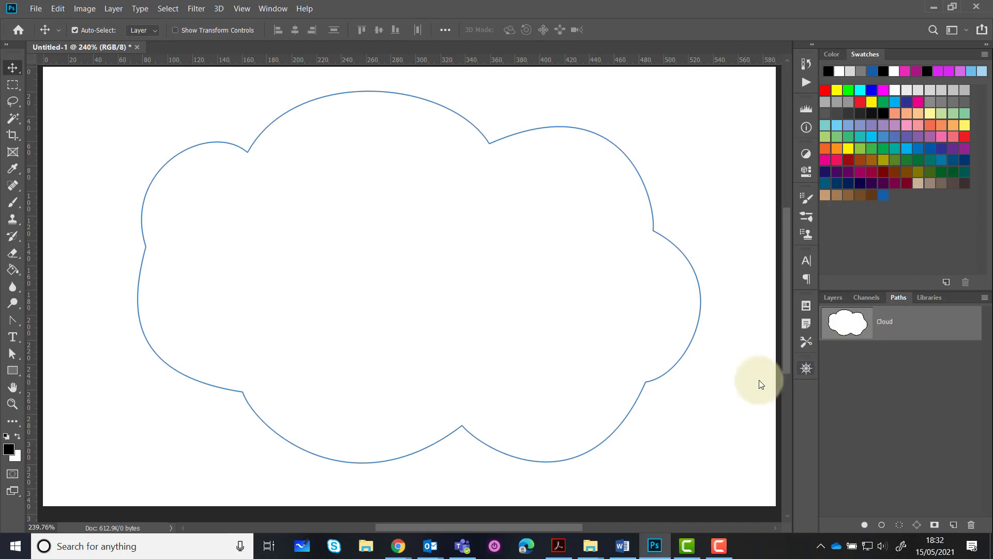
Add a new layer above the background and set the foreground colour to dark grey 666262.
{"action": "left_click", "coordinate": [834, 297]}
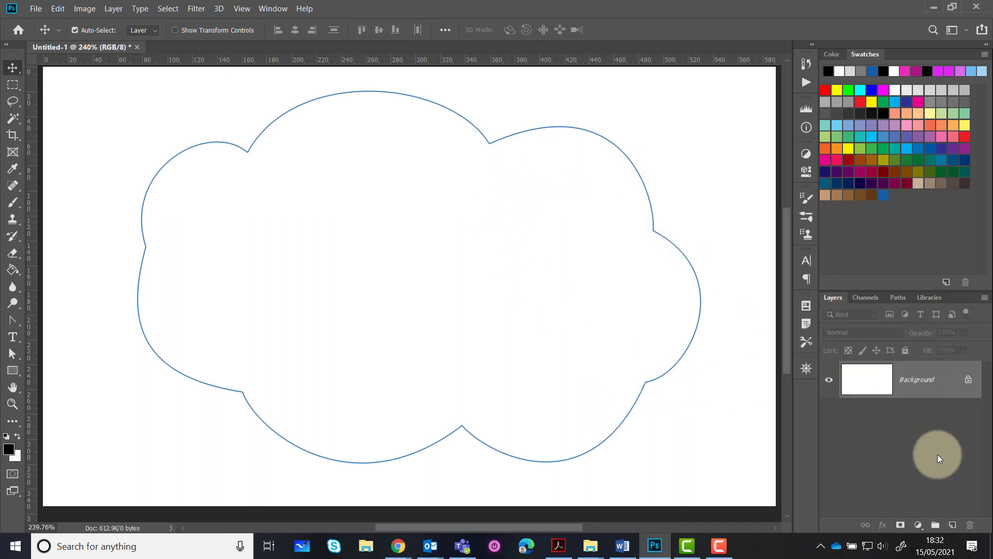
{"action": "left_click", "coordinate": [952, 526]}
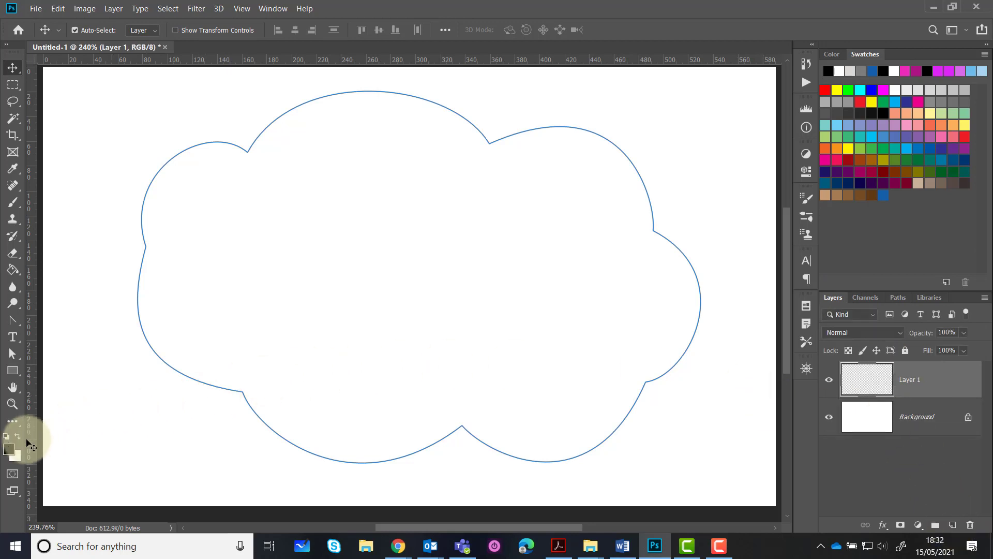
{"action": "left_click", "coordinate": [9, 448]}
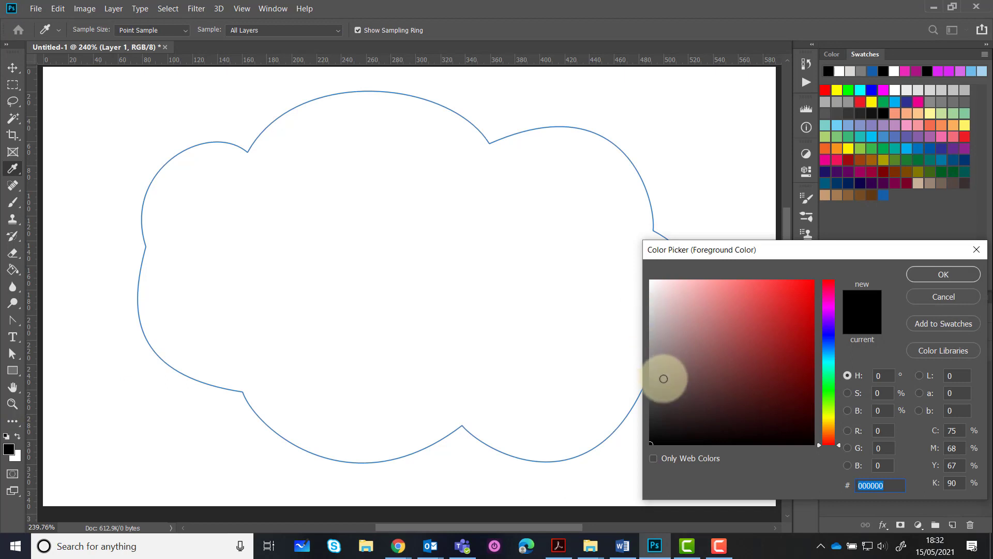
{"action": "left_click", "coordinate": [656, 379]}
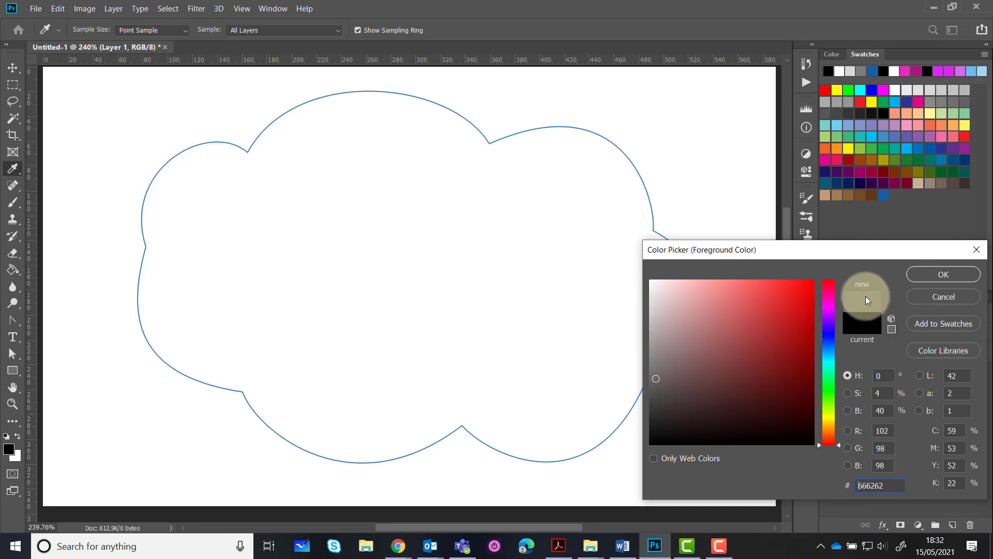
{"action": "left_click", "coordinate": [941, 272]}
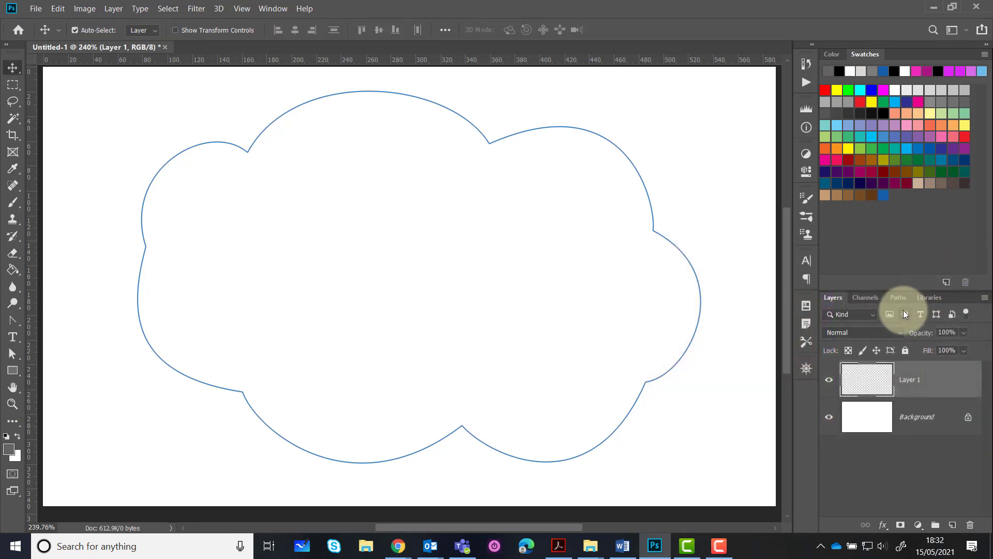
Fill the Cloud path with the dark grey foreground colour on the new Layer 1.
{"action": "left_click", "coordinate": [899, 297]}
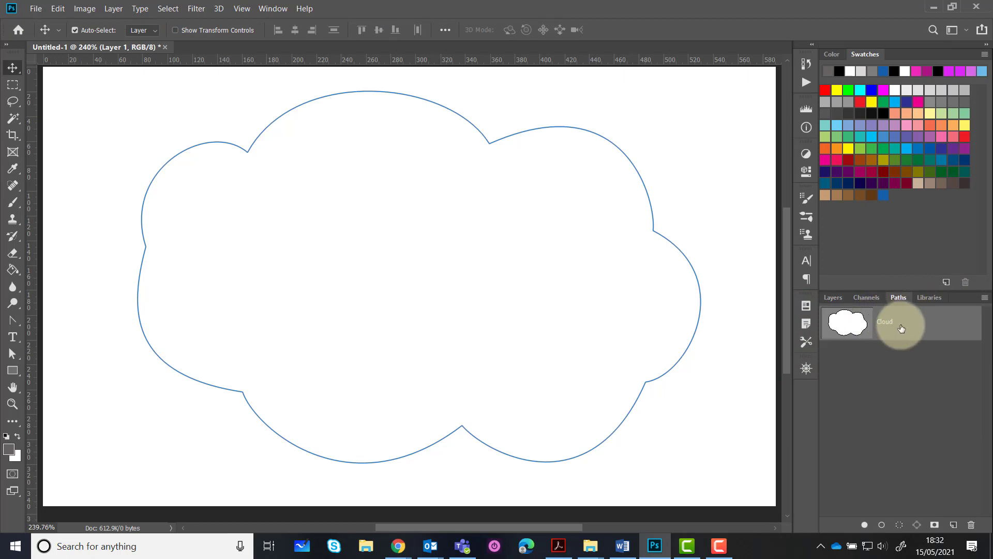
{"action": "left_click", "coordinate": [865, 525]}
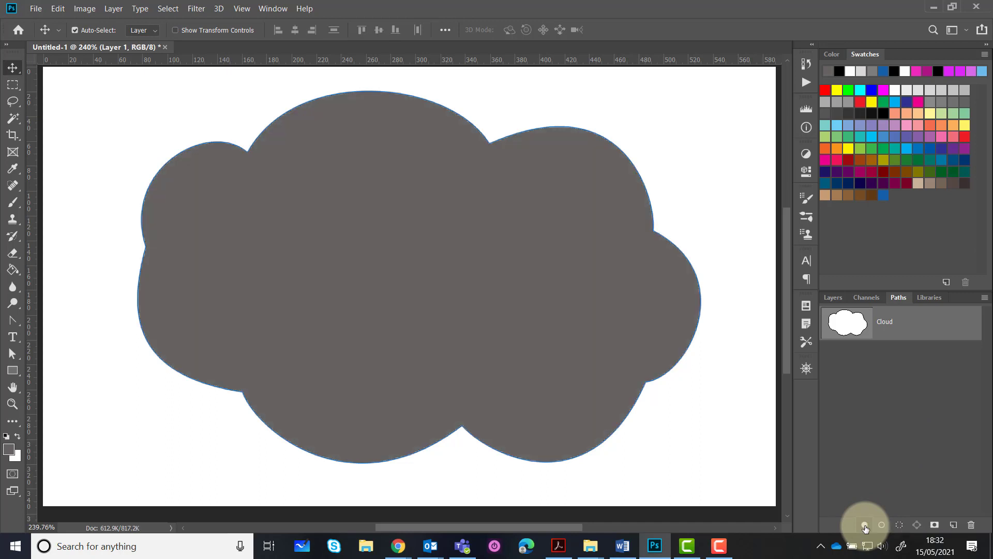
{"action": "left_click", "coordinate": [832, 298]}
{"action": "left_click", "coordinate": [877, 397]}
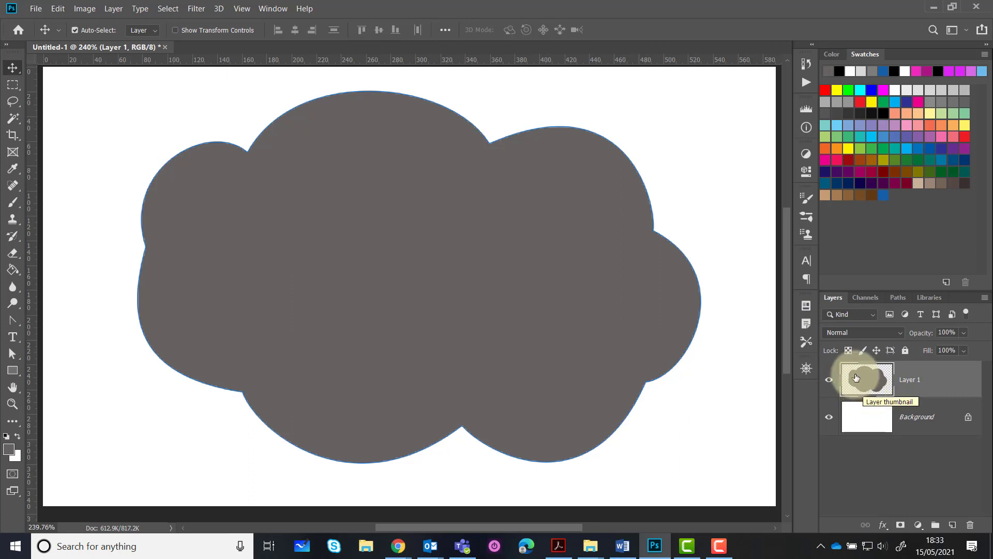
Add another new layer above Layer 1 and set the foreground colour to lighter grey 9c9696.
{"action": "left_click", "coordinate": [952, 526]}
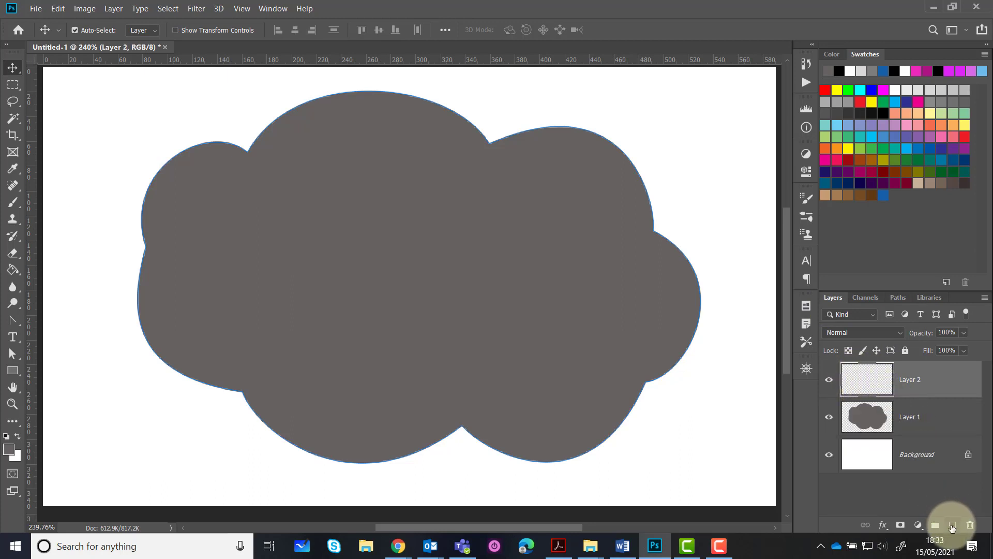
{"action": "left_click", "coordinate": [899, 297]}
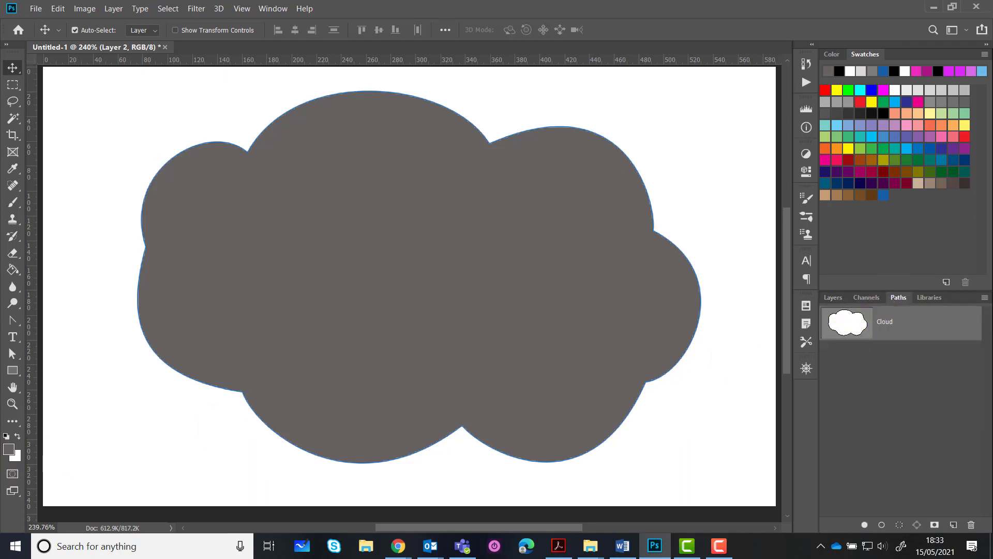
{"action": "left_click", "coordinate": [9, 450]}
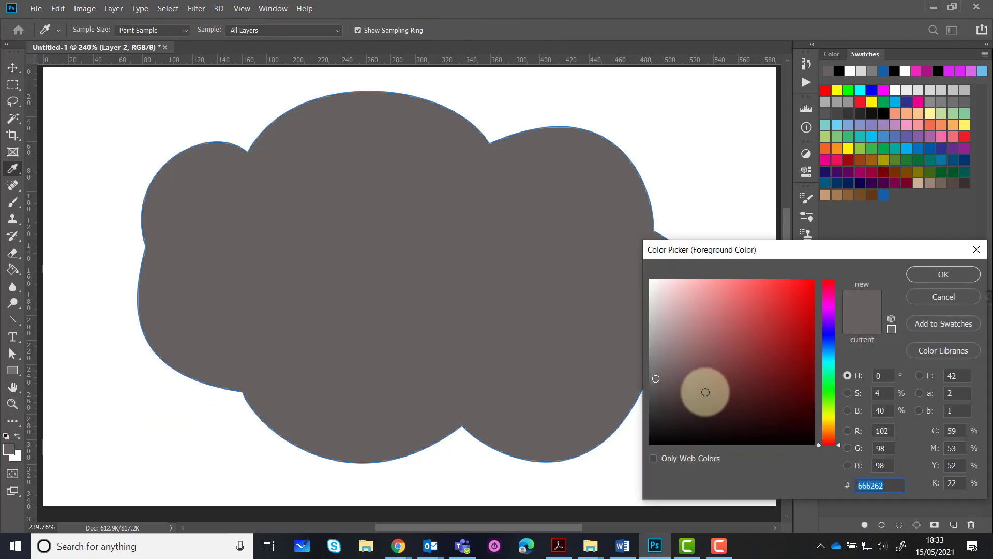
{"action": "left_click", "coordinate": [656, 344]}
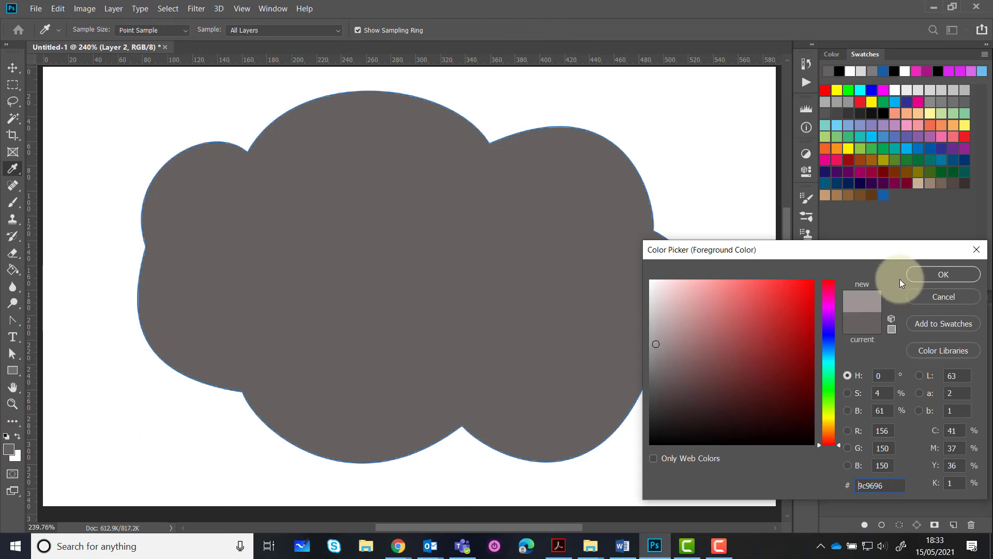
{"action": "left_click", "coordinate": [943, 274]}
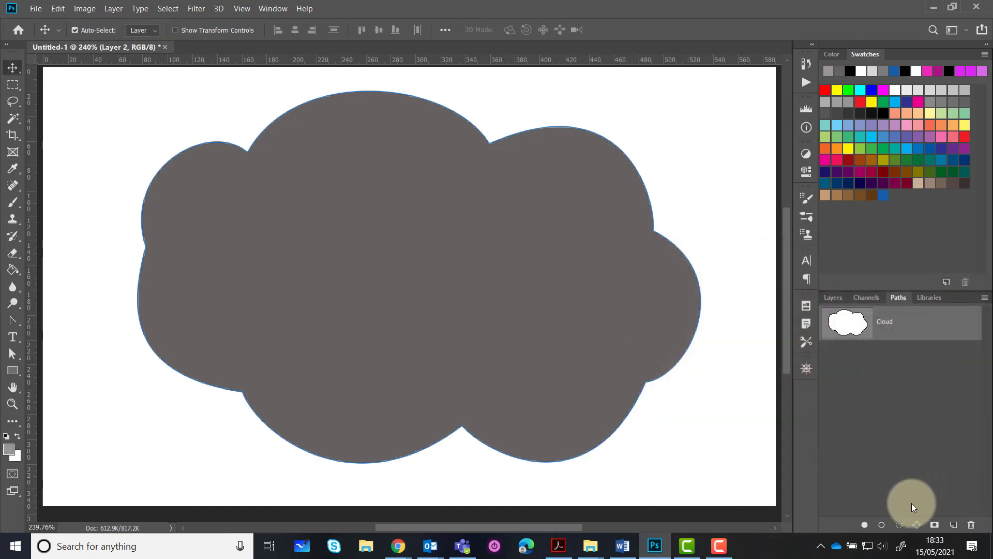
Fill the Cloud path on Layer 2 with the foreground colour, using a feather radius of 5 pixels.
{"action": "left_click", "coordinate": [832, 298]}
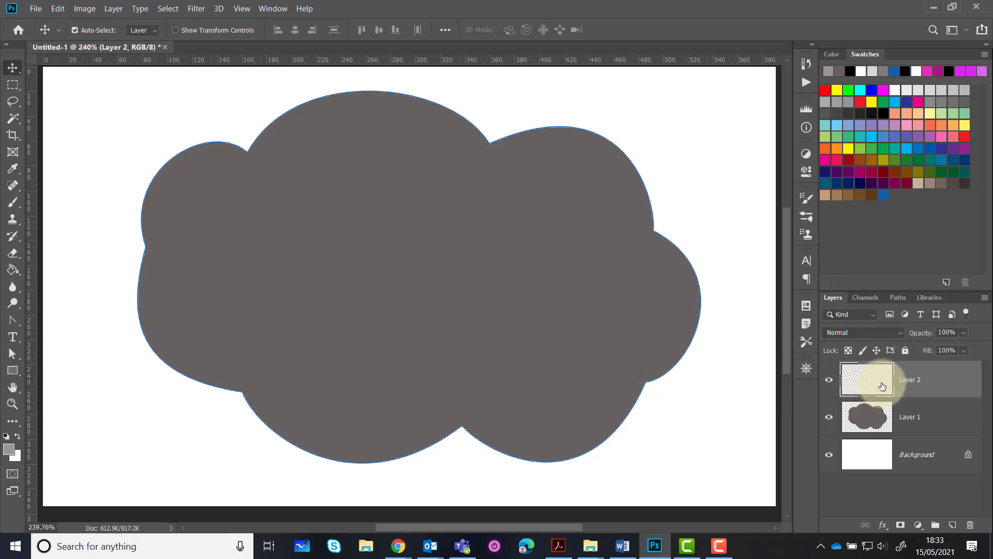
{"action": "left_click", "coordinate": [897, 299]}
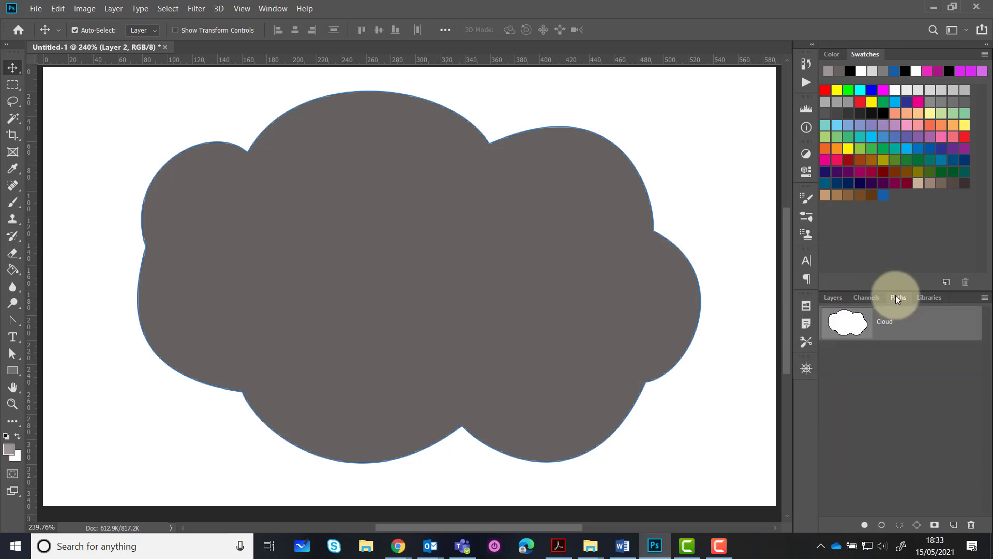
{"action": "right_click", "coordinate": [901, 324]}
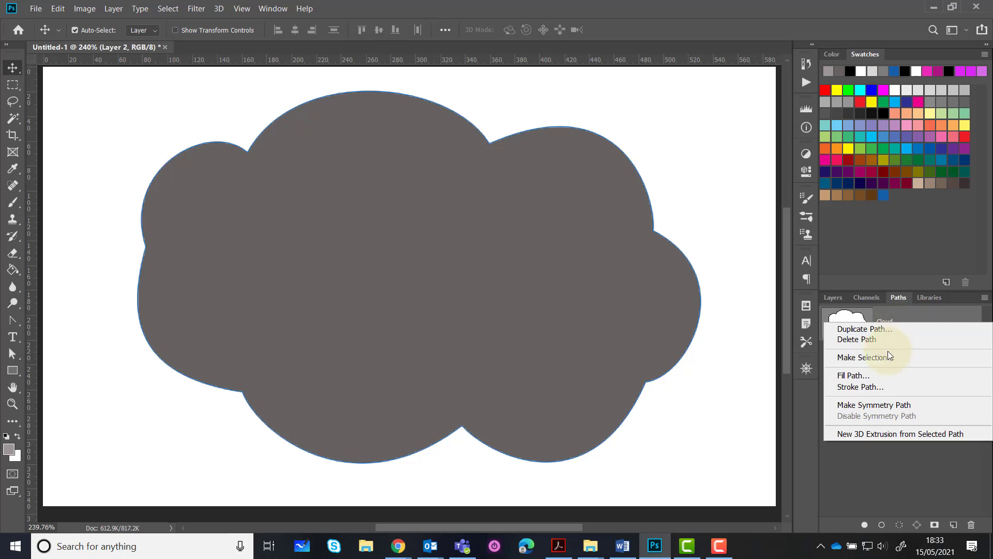
{"action": "left_click", "coordinate": [865, 376]}
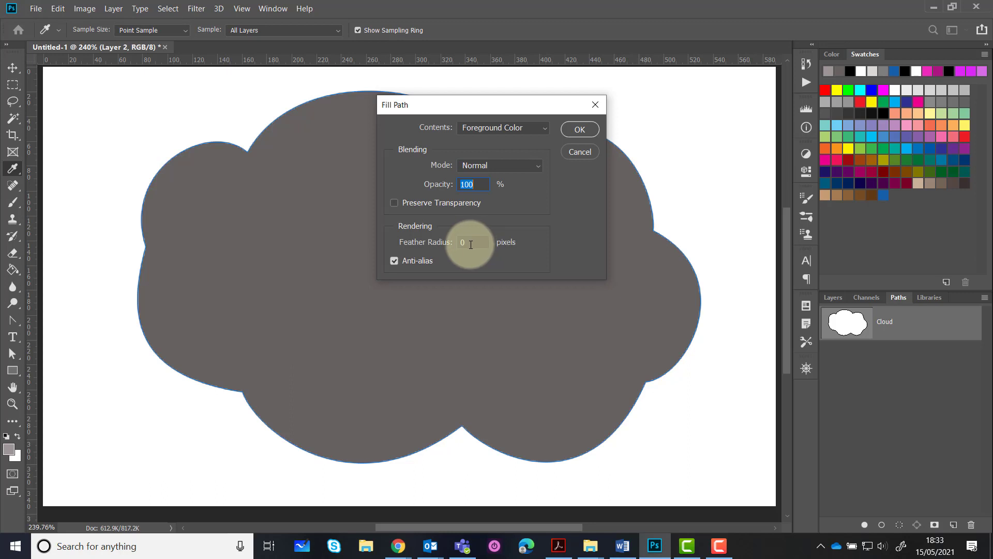
{"action": "left_click_drag", "start_coordinate": [471, 244], "coordinate": [455, 244]}
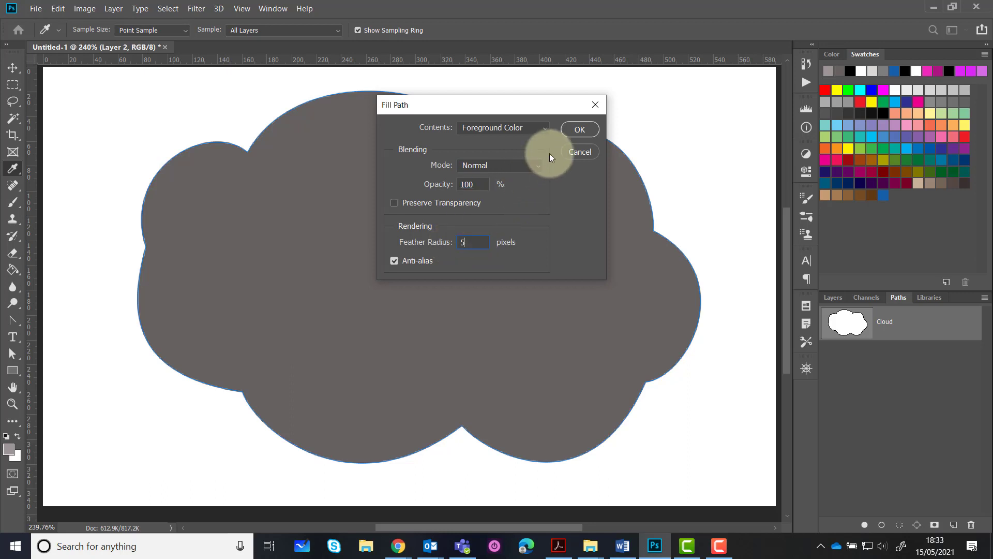
{"action": "left_click", "coordinate": [579, 129]}
{"action": "key", "text": "v"}
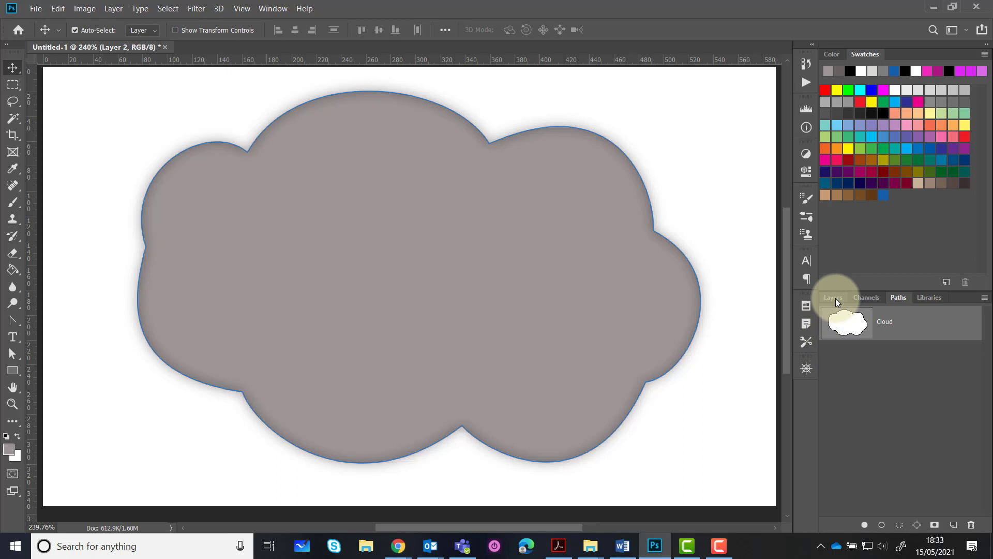
Deselect the Cloud path, and hide and reshow Layer 1 to examine the feathered edge of Layer 2.
{"action": "left_click", "coordinate": [865, 374]}
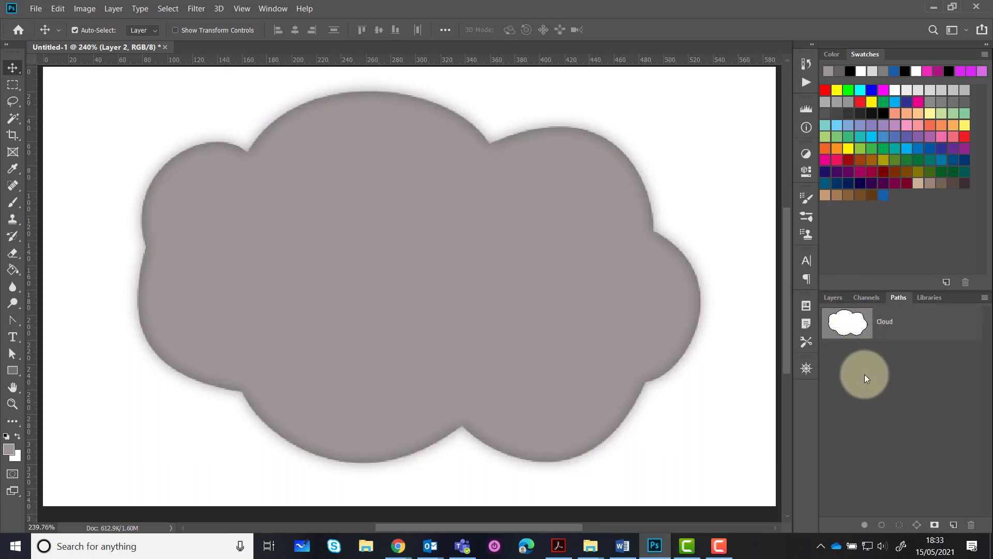
{"action": "left_click", "coordinate": [837, 299]}
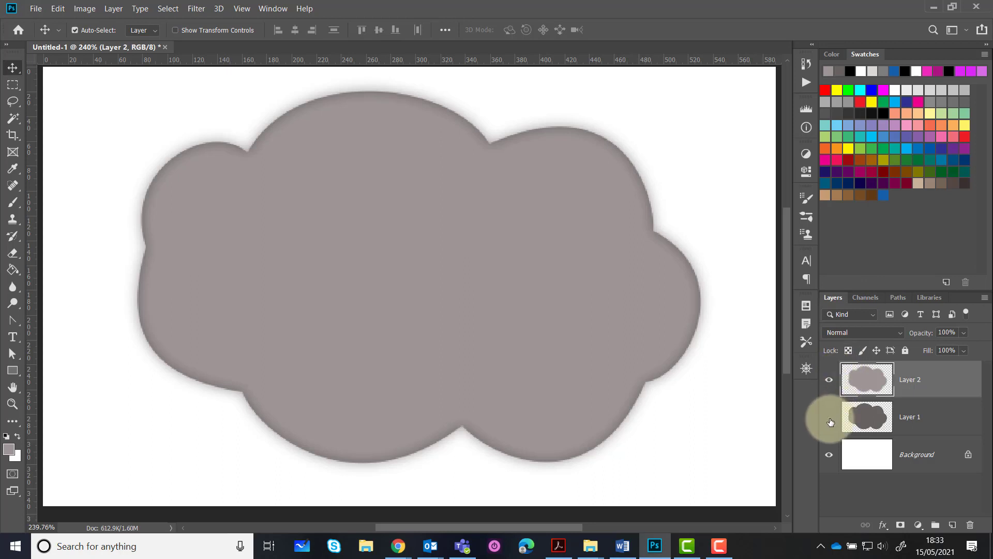
{"action": "left_click", "coordinate": [830, 419]}
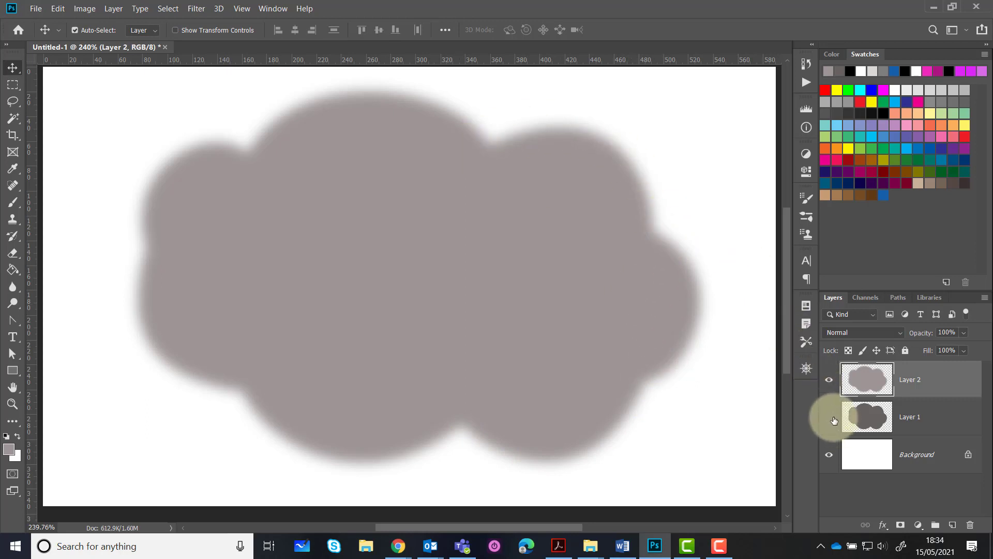
{"action": "left_click", "coordinate": [830, 418]}
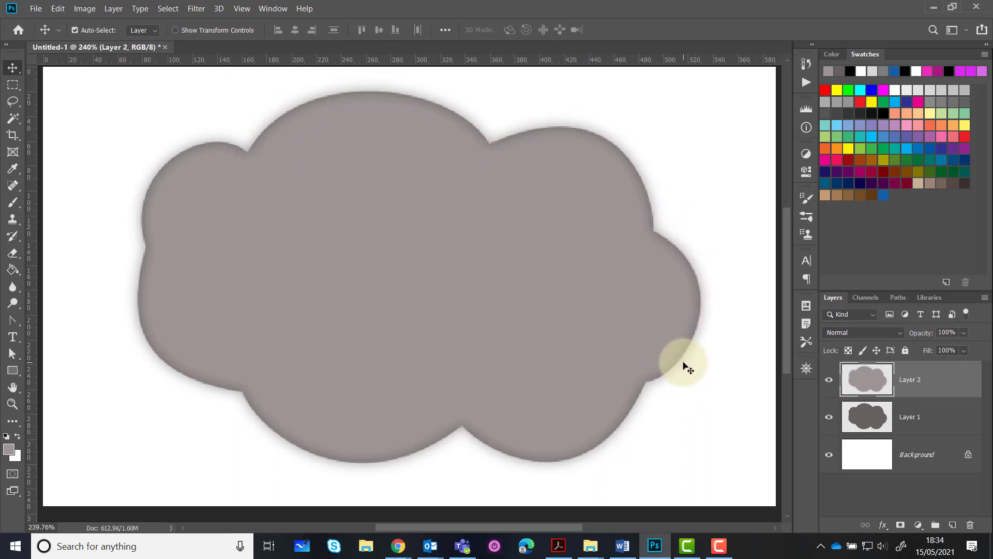
Add a new layer above Layer 2 and select the Cloud path.
{"action": "left_click", "coordinate": [898, 299]}
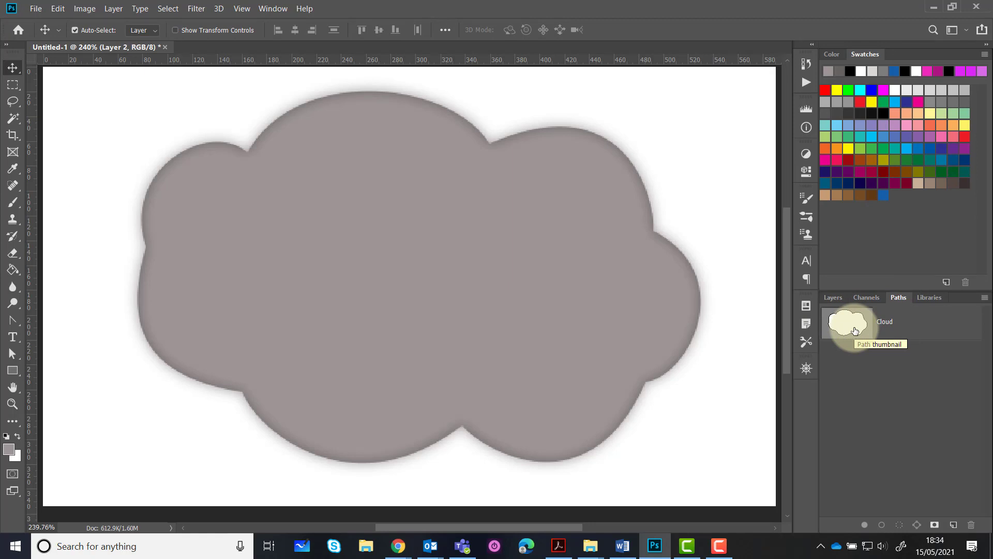
{"action": "left_click", "coordinate": [839, 299]}
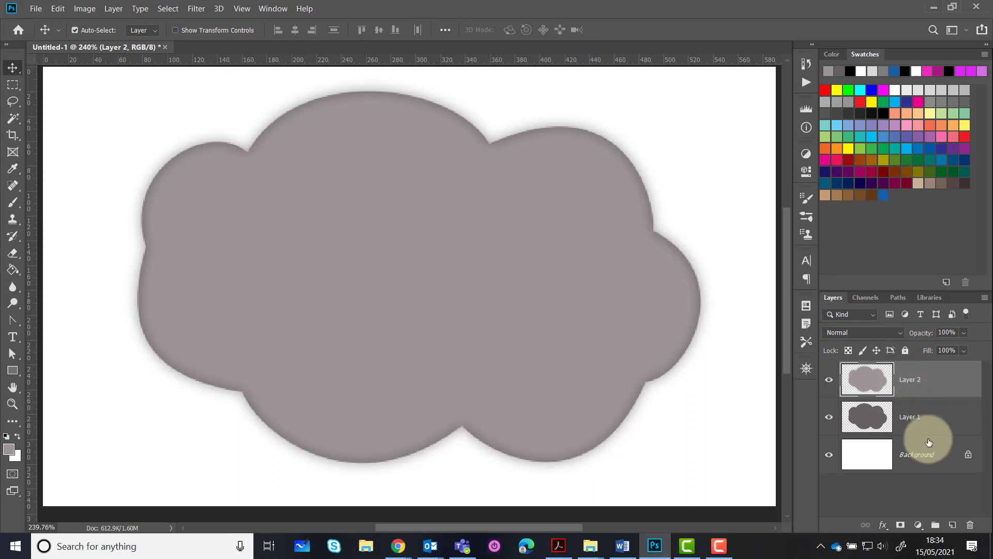
{"action": "left_click", "coordinate": [953, 524]}
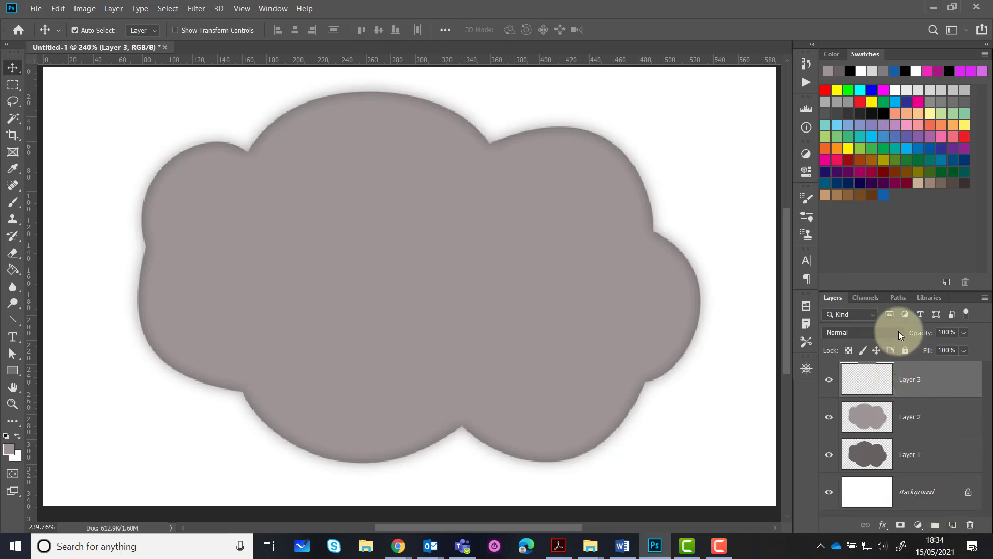
{"action": "left_click", "coordinate": [898, 299]}
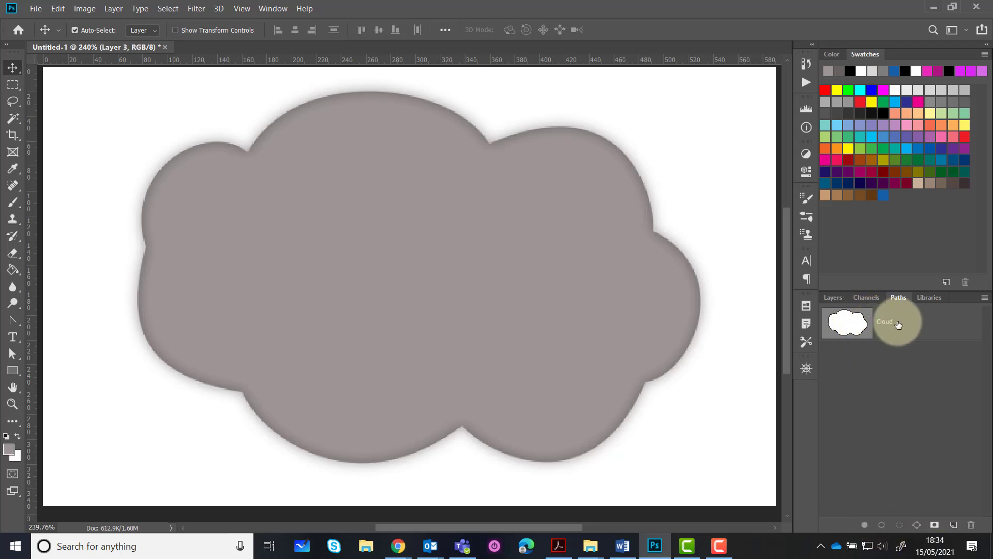
{"action": "left_click", "coordinate": [899, 323]}
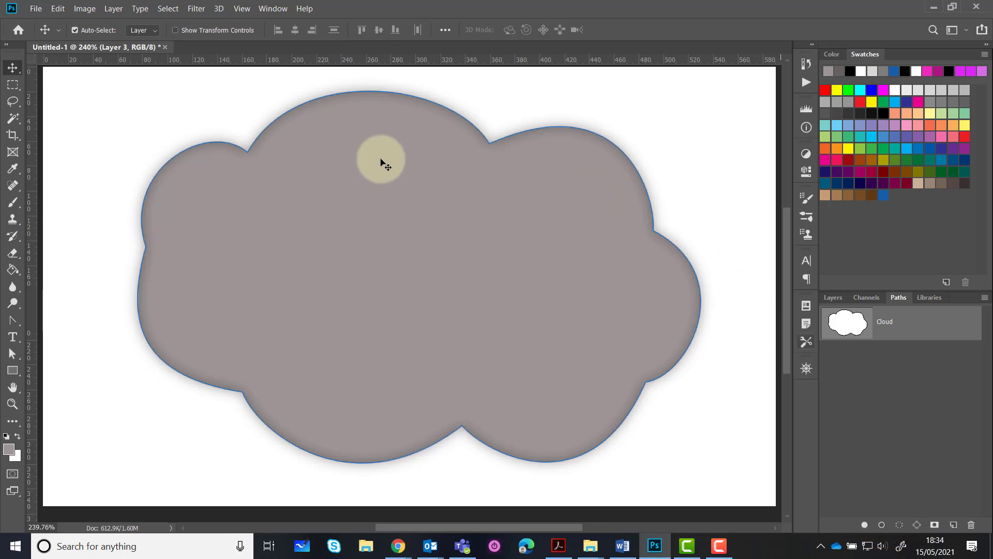
Set the Brush tool to the Hard Round preset with a size of 5 px.
{"action": "left_click", "coordinate": [11, 204]}
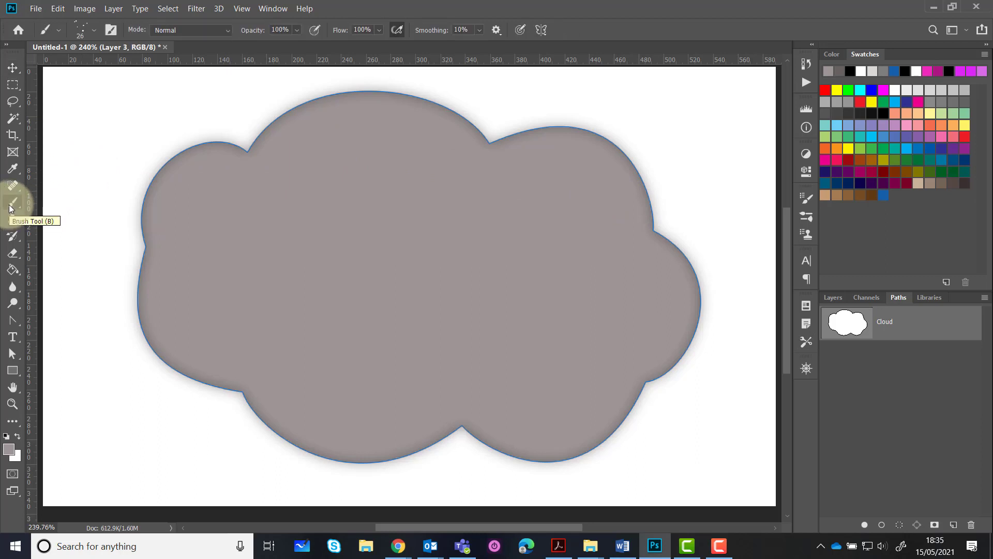
{"action": "left_click", "coordinate": [811, 219]}
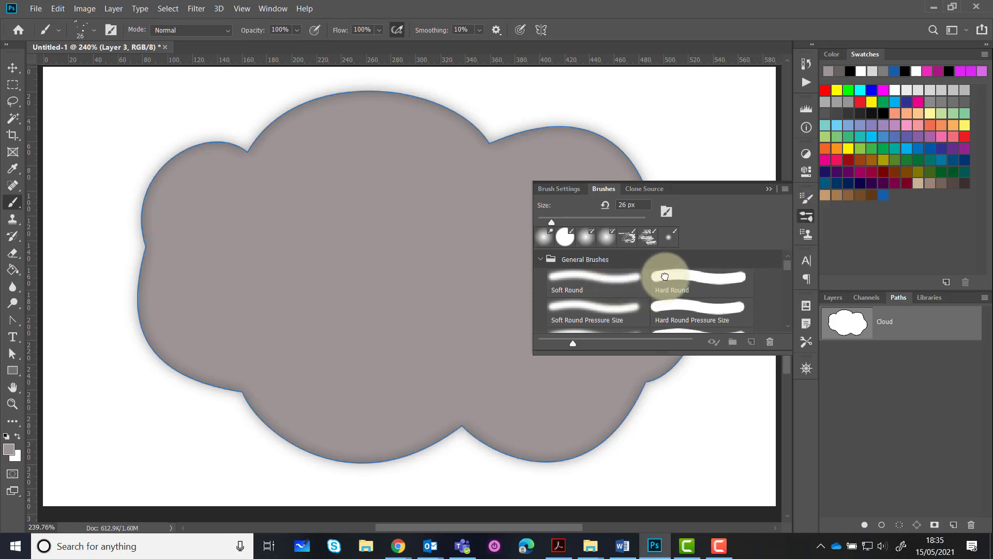
{"action": "left_click", "coordinate": [662, 283]}
{"action": "left_click", "coordinate": [626, 205]}
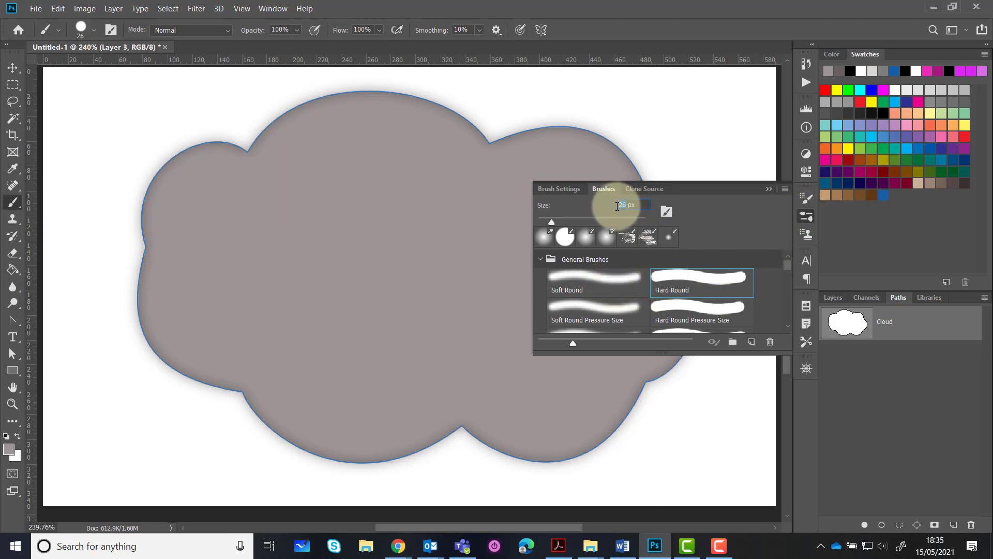
{"action": "type", "text": "5"}
{"action": "key", "text": "Return"}
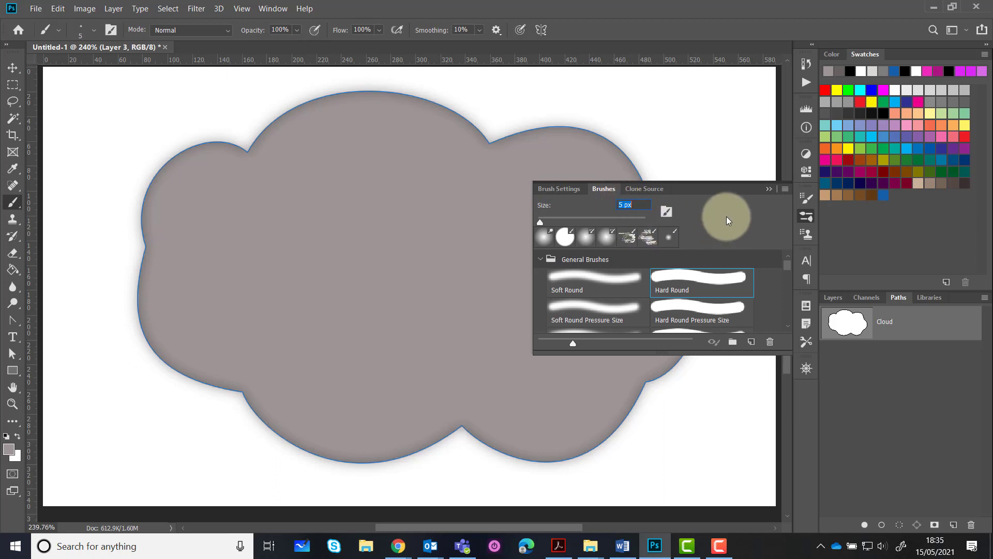
Set the foreground colour to dark grey #434242 and stroke the Cloud path on Layer 3 with the brush.
{"action": "left_click", "coordinate": [11, 453]}
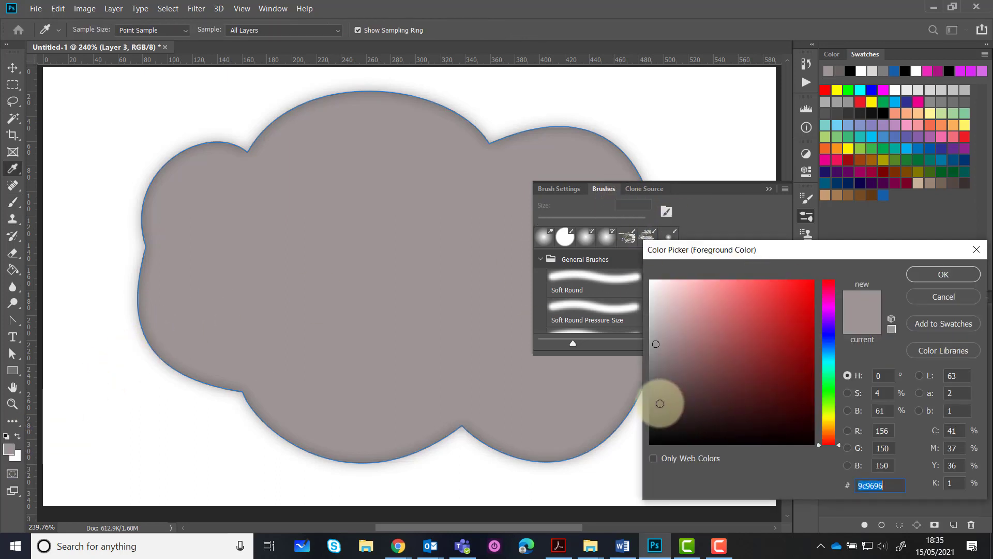
{"action": "left_click", "coordinate": [653, 402]}
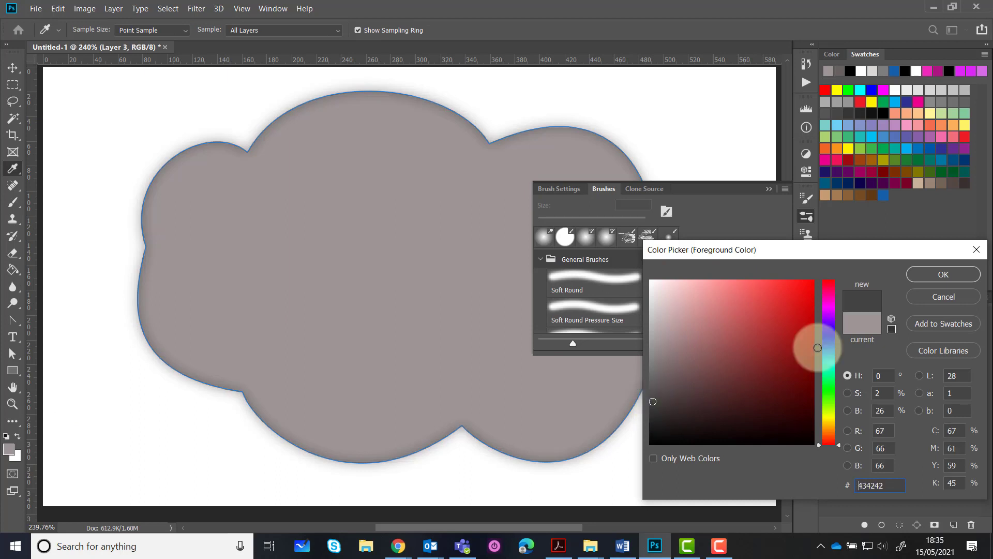
{"action": "left_click", "coordinate": [965, 274]}
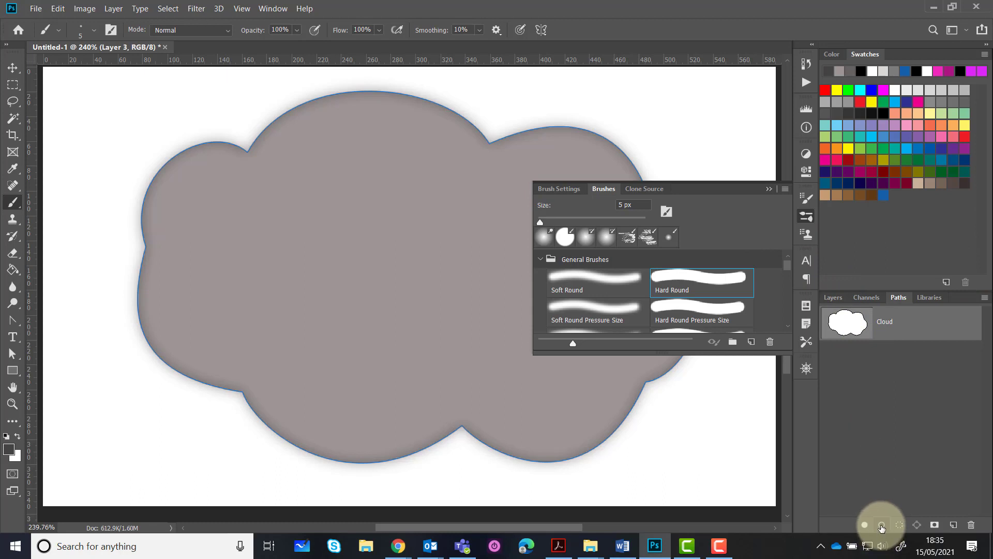
{"action": "left_click", "coordinate": [883, 526]}
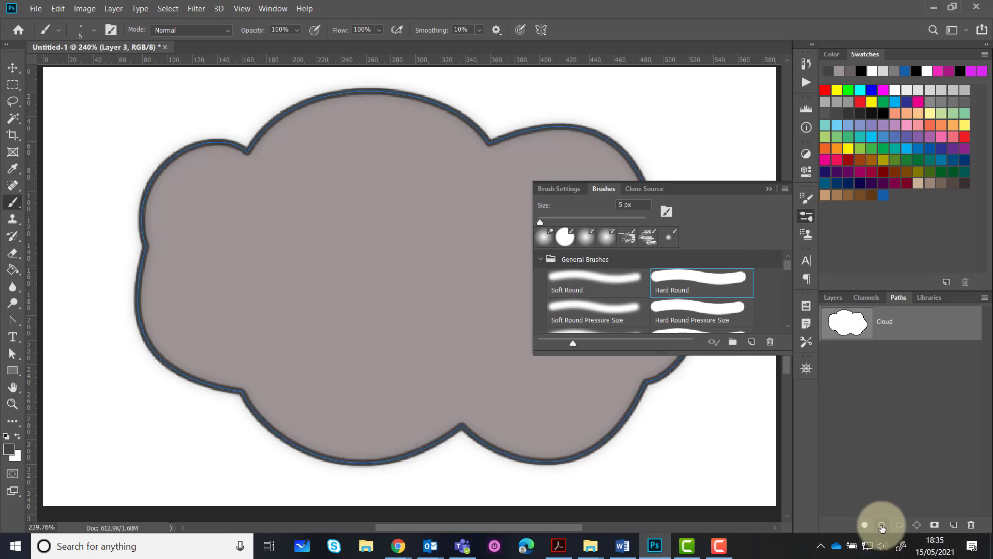
Hide Layer 2 and Layer 1 and deselect the Cloud path to show only the stroked outline on Layer 3.
{"action": "left_click", "coordinate": [832, 297]}
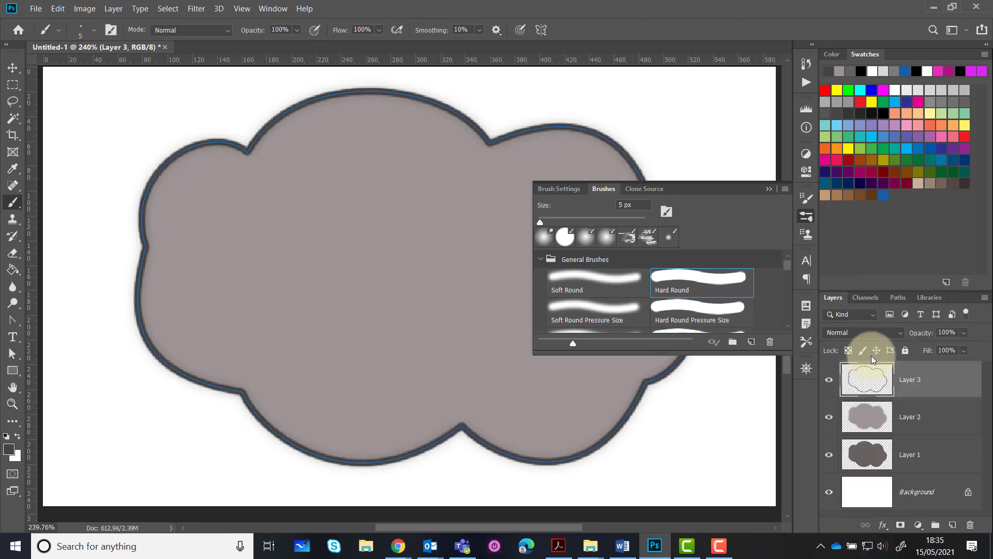
{"action": "left_click", "coordinate": [768, 188]}
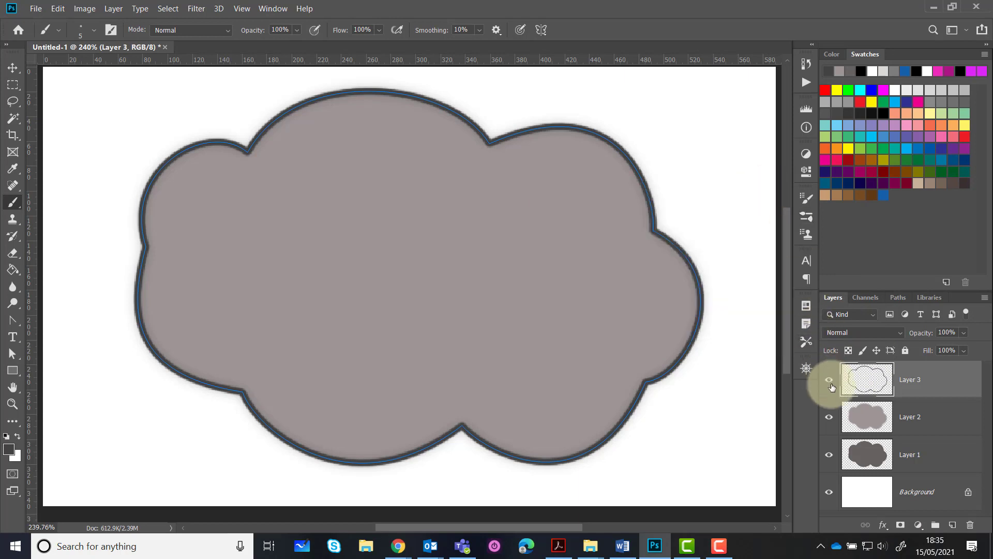
{"action": "left_click", "coordinate": [831, 422]}
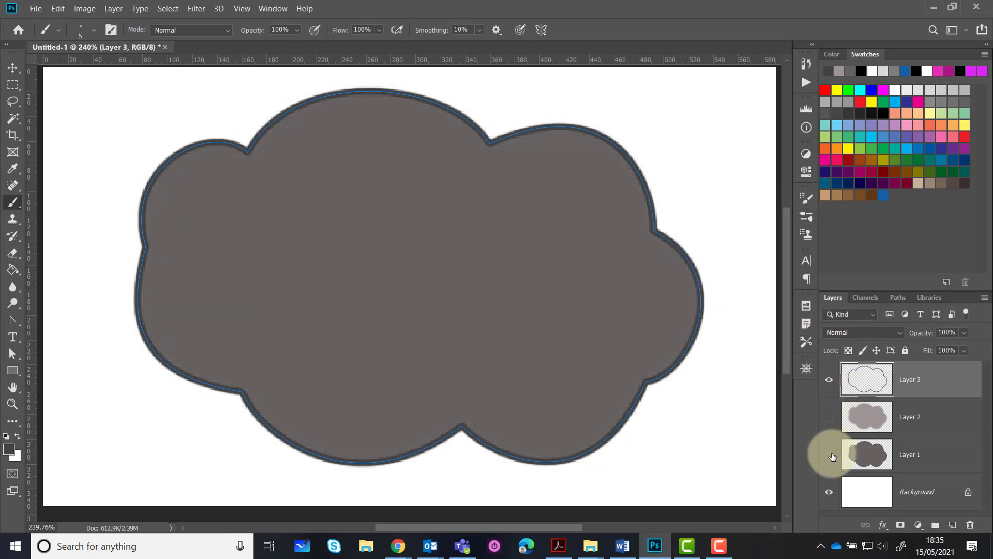
{"action": "left_click", "coordinate": [833, 457]}
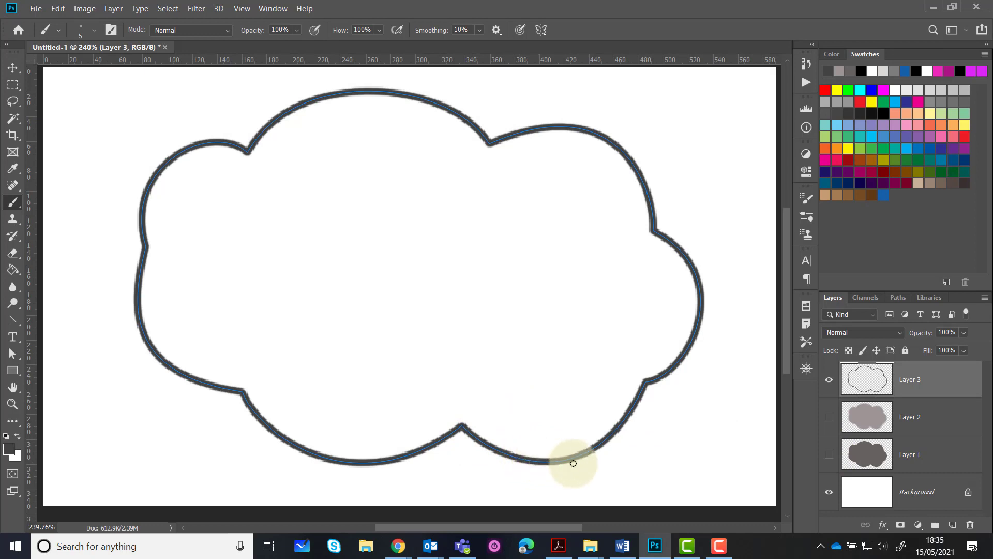
{"action": "left_click", "coordinate": [905, 301]}
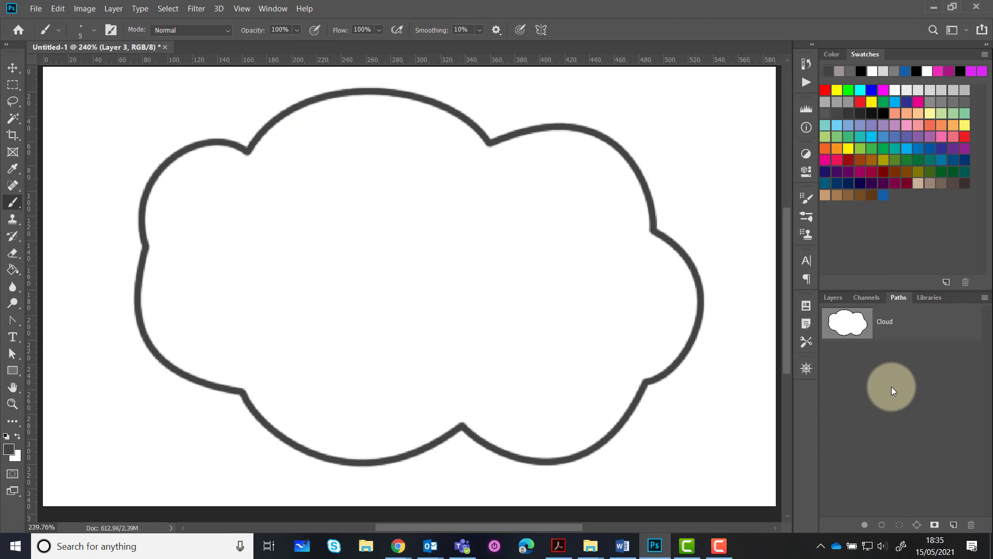
Hide Layer 3, add a new layer above it and select the Cloud path.
{"action": "left_click", "coordinate": [832, 299]}
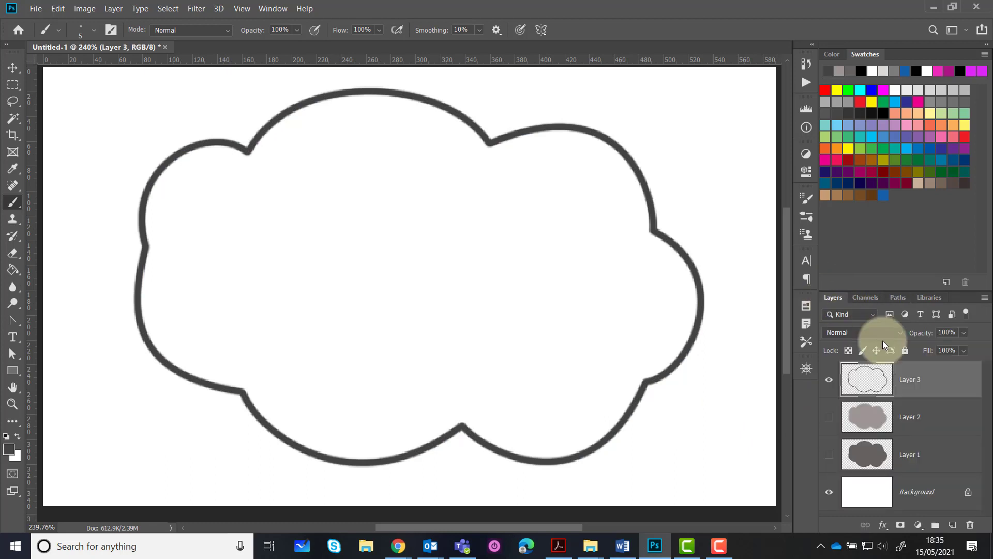
{"action": "left_click", "coordinate": [830, 384]}
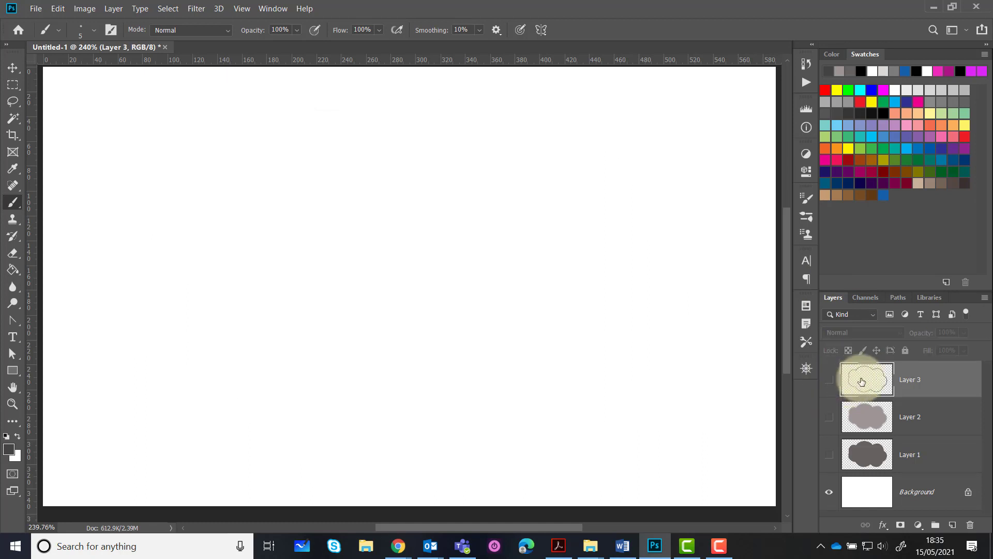
{"action": "left_click", "coordinate": [951, 526]}
{"action": "left_click", "coordinate": [896, 298]}
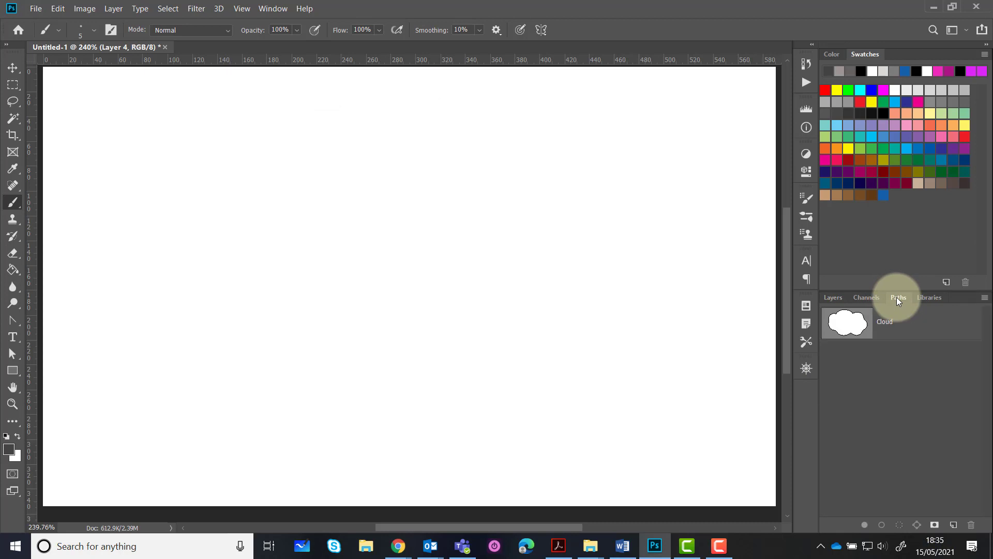
{"action": "left_click", "coordinate": [918, 332]}
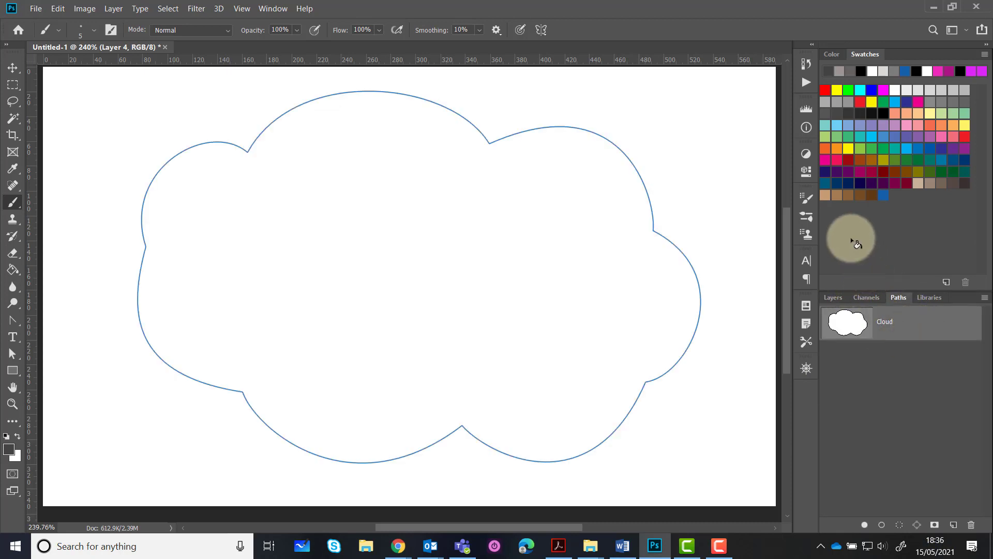
Load the Legacy Brushes set into the brush presets.
{"action": "left_click", "coordinate": [806, 217]}
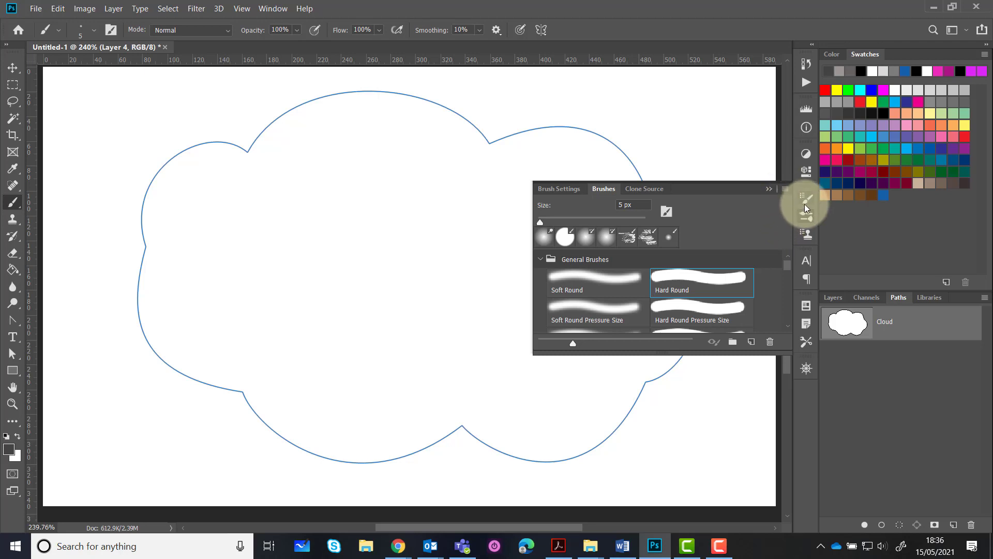
{"action": "left_click", "coordinate": [784, 190]}
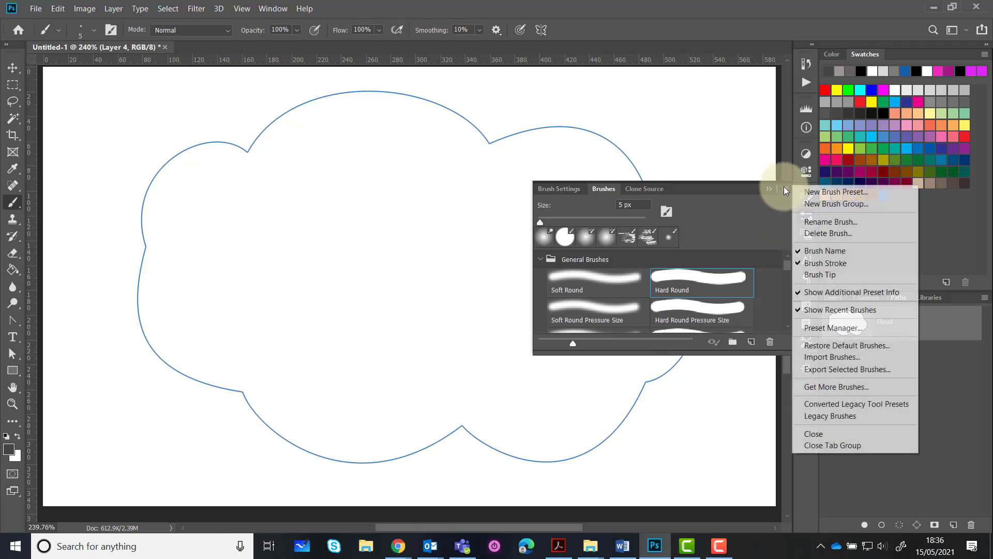
{"action": "left_click", "coordinate": [831, 417]}
{"action": "left_click", "coordinate": [476, 214]}
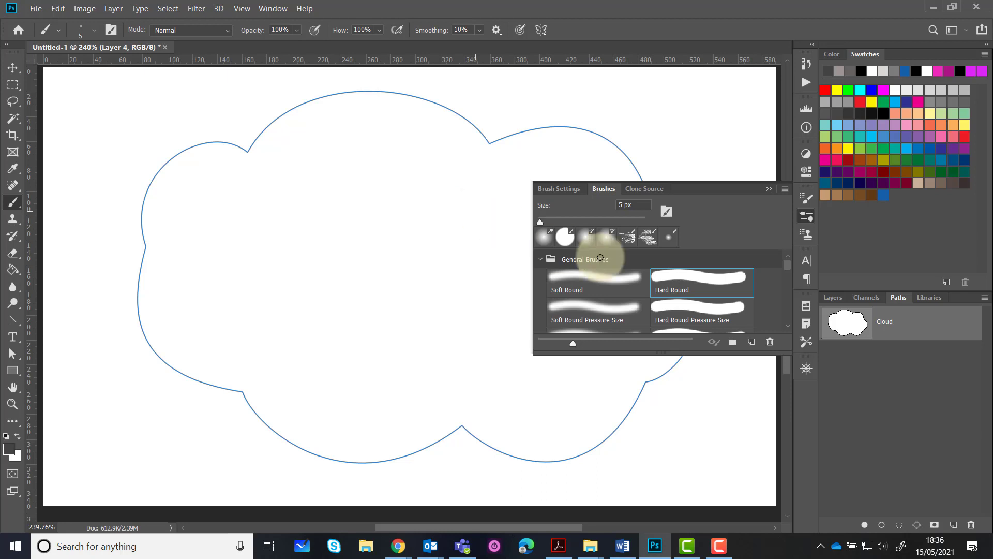
Choose the Scattered Daisies brush from the Special Effect Brushes group within Legacy Brushes.
{"action": "left_click_drag", "start_coordinate": [787, 269], "coordinate": [787, 326]}
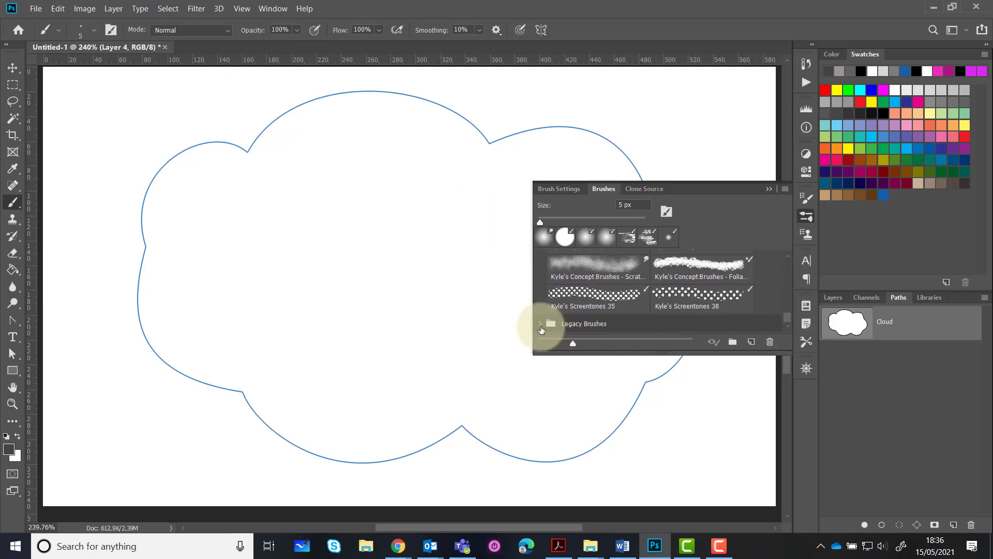
{"action": "left_click", "coordinate": [541, 325]}
{"action": "scroll", "coordinate": [678, 308], "scroll_direction": "down", "scroll_amount": 3}
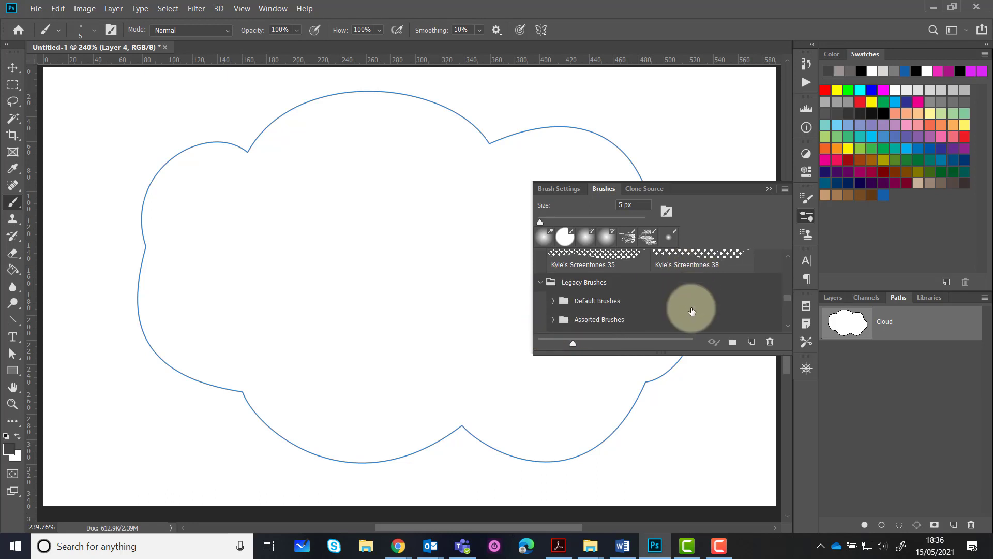
{"action": "scroll", "coordinate": [665, 305], "scroll_direction": "down", "scroll_amount": 5}
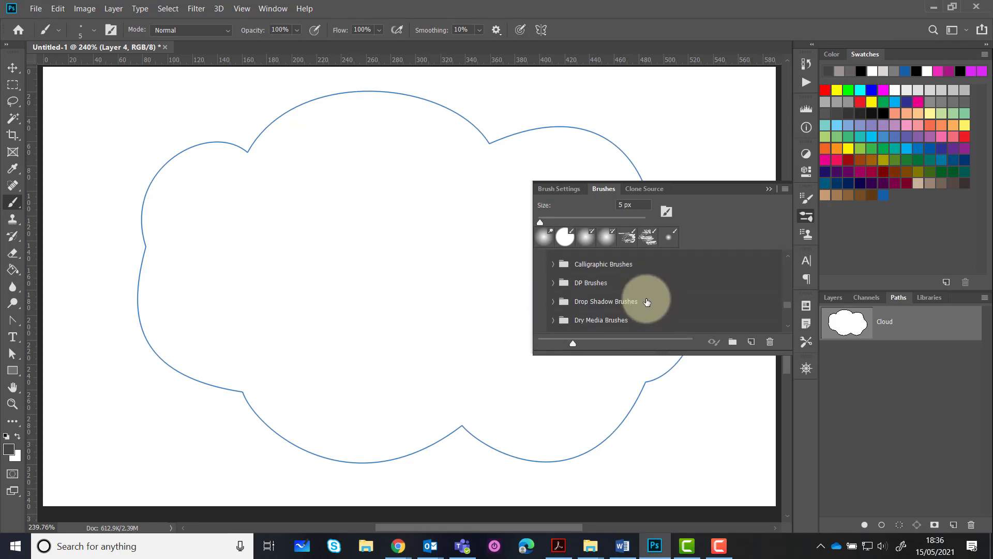
{"action": "scroll", "coordinate": [647, 301], "scroll_direction": "down", "scroll_amount": 5}
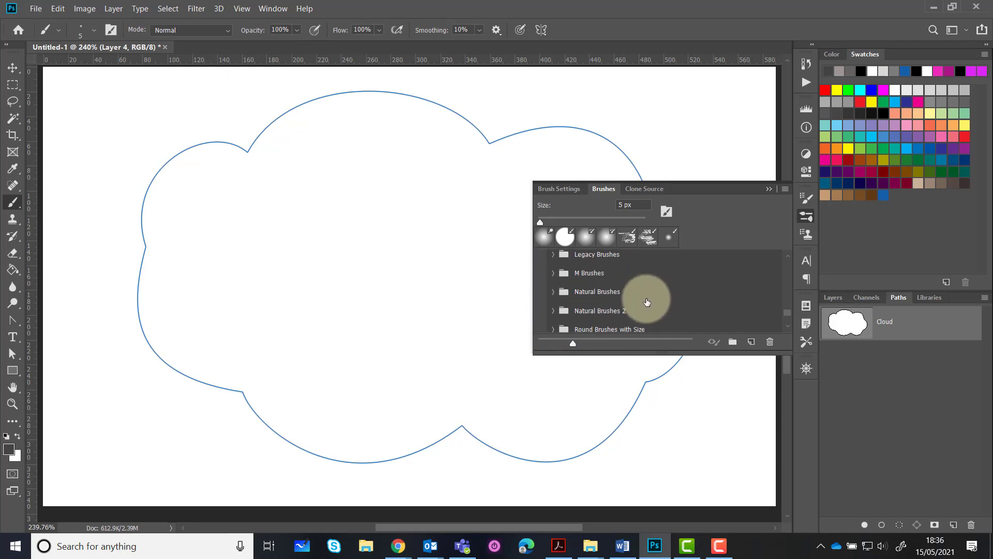
{"action": "scroll", "coordinate": [647, 302], "scroll_direction": "down", "scroll_amount": 3}
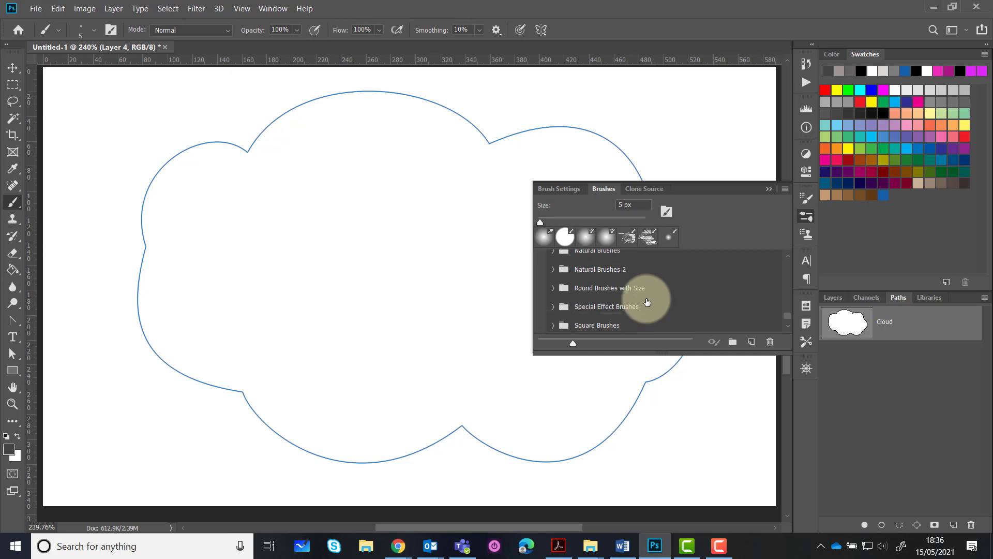
{"action": "left_click", "coordinate": [554, 297]}
{"action": "scroll", "coordinate": [678, 298], "scroll_direction": "down", "scroll_amount": 2}
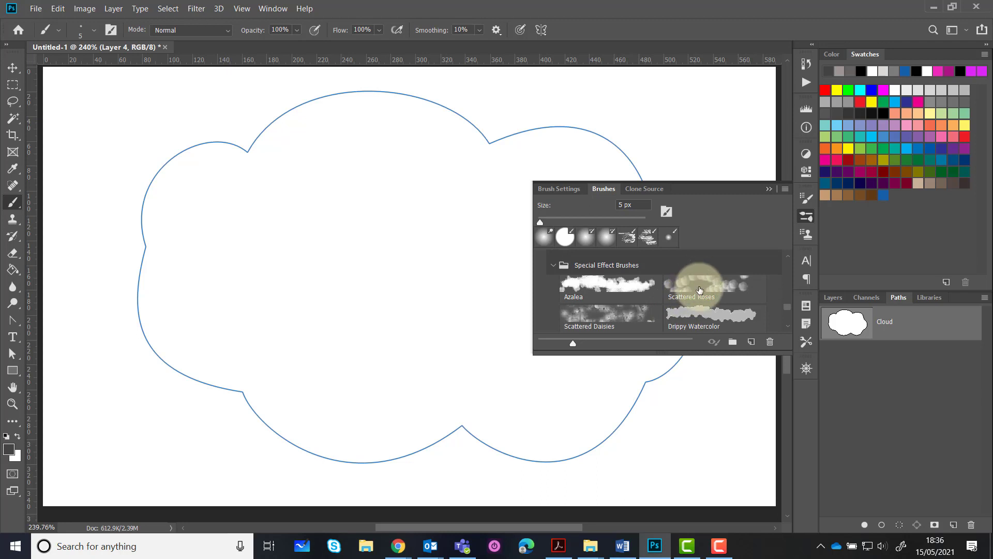
{"action": "scroll", "coordinate": [683, 297], "scroll_direction": "down", "scroll_amount": 1}
{"action": "left_click", "coordinate": [625, 308]}
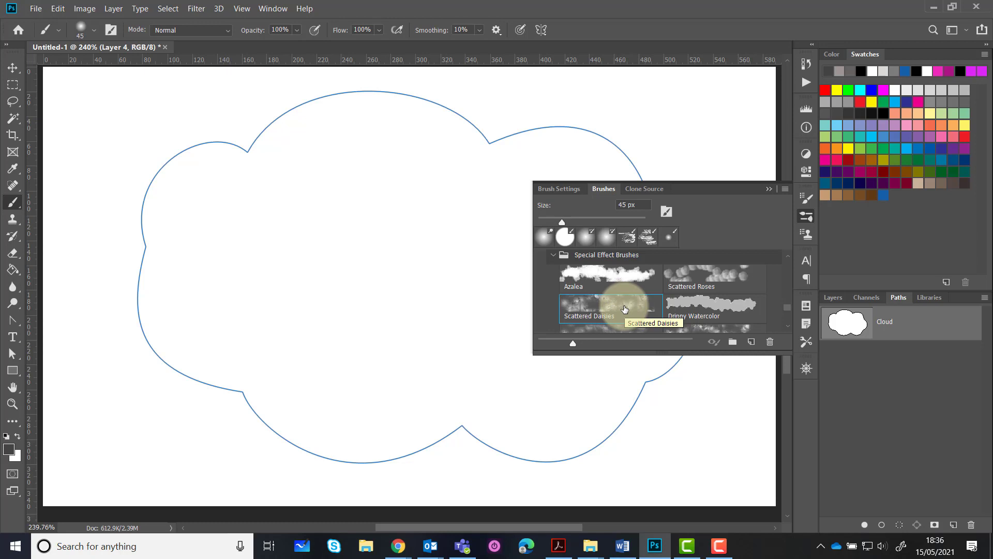
Turn off Scattering, Texture and Smoothing for the brush and set its spacing to 112%.
{"action": "left_click", "coordinate": [563, 190]}
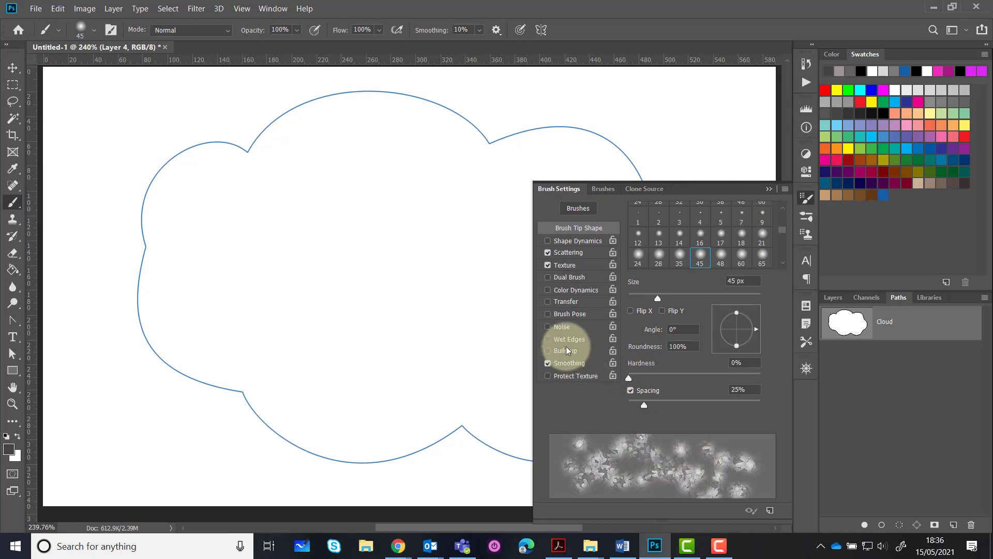
{"action": "left_click", "coordinate": [549, 253]}
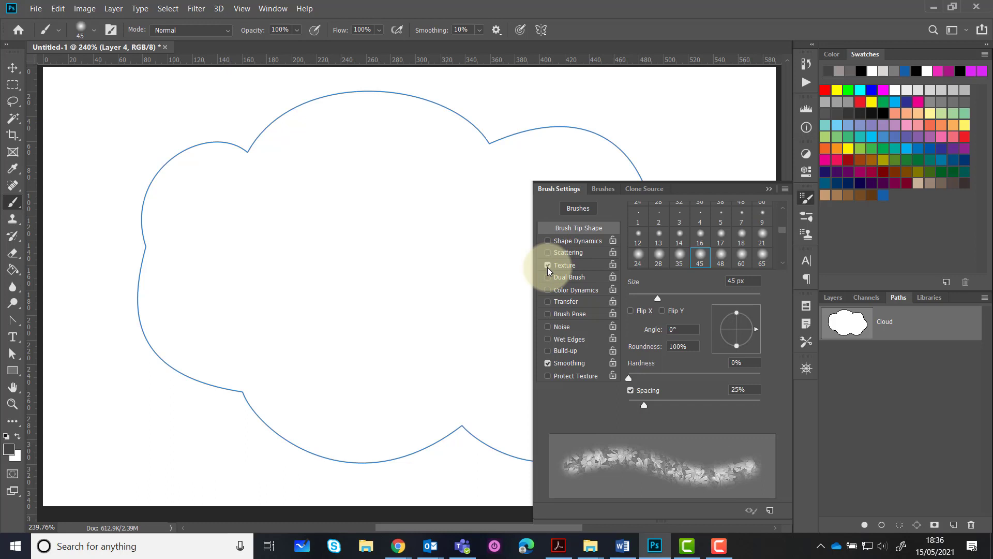
{"action": "left_click", "coordinate": [549, 266]}
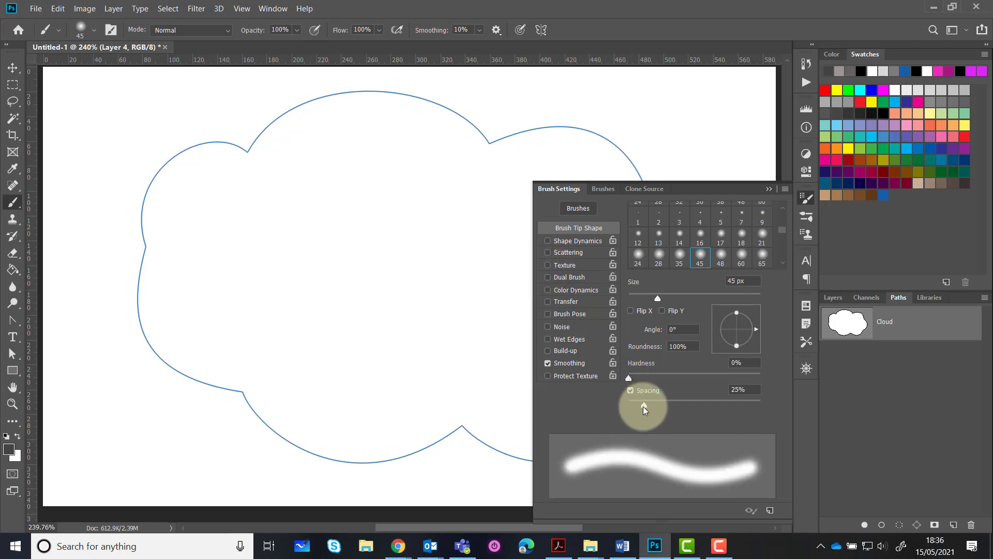
{"action": "left_click_drag", "start_coordinate": [643, 406], "coordinate": [691, 398]}
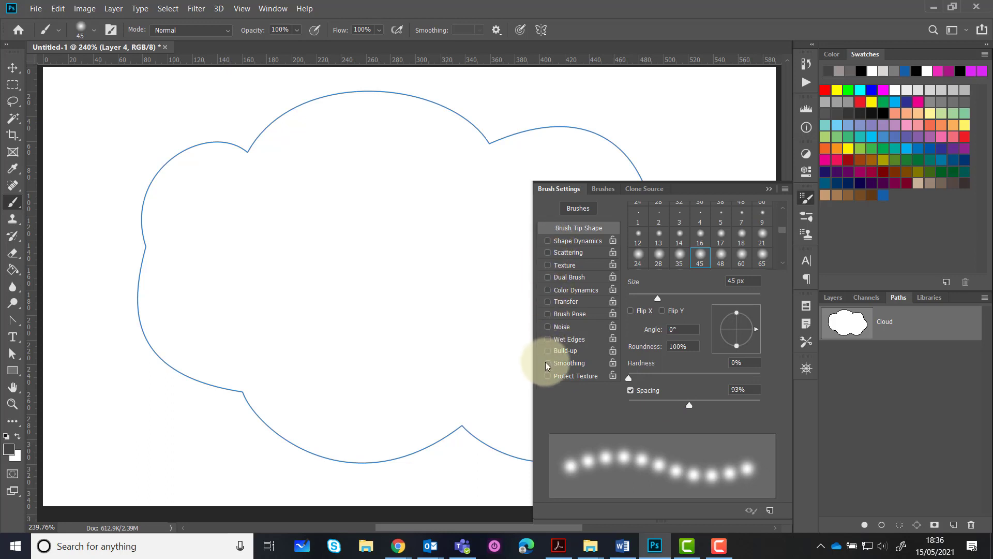
{"action": "left_click_drag", "start_coordinate": [692, 405], "coordinate": [698, 405]}
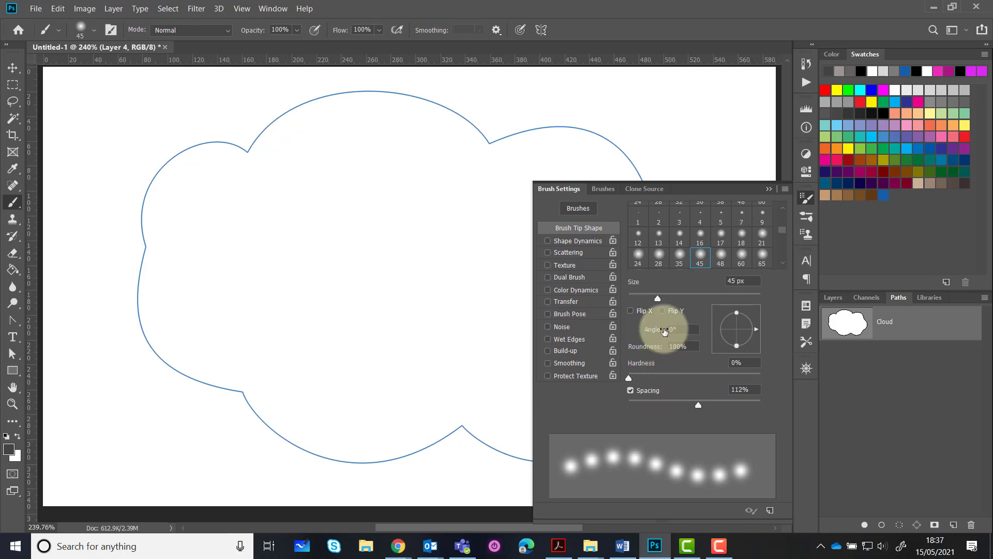
Choose the ringed-planet brush tip and set its spacing to 161% and its size to 23 px.
{"action": "scroll", "coordinate": [784, 265], "scroll_direction": "down", "scroll_amount": 5}
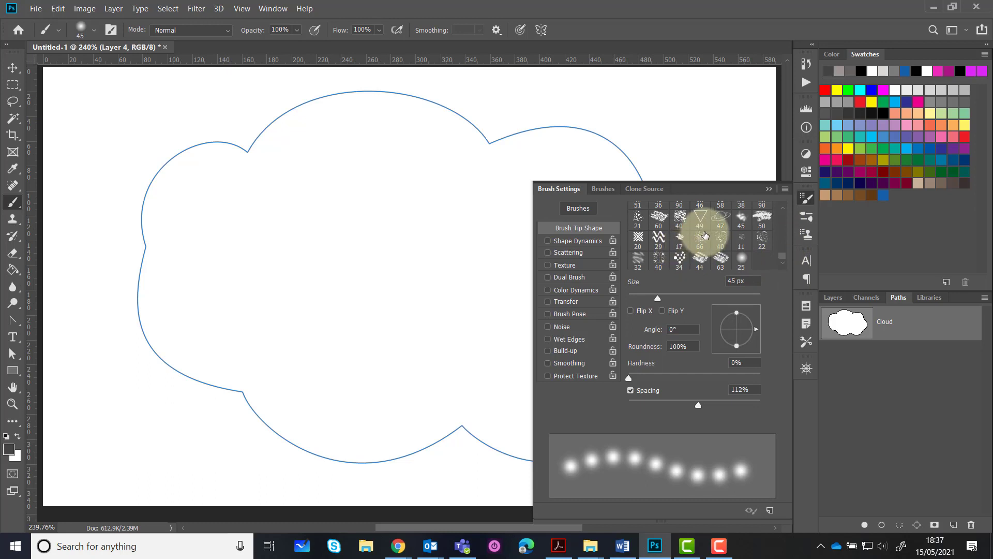
{"action": "left_click", "coordinate": [719, 220]}
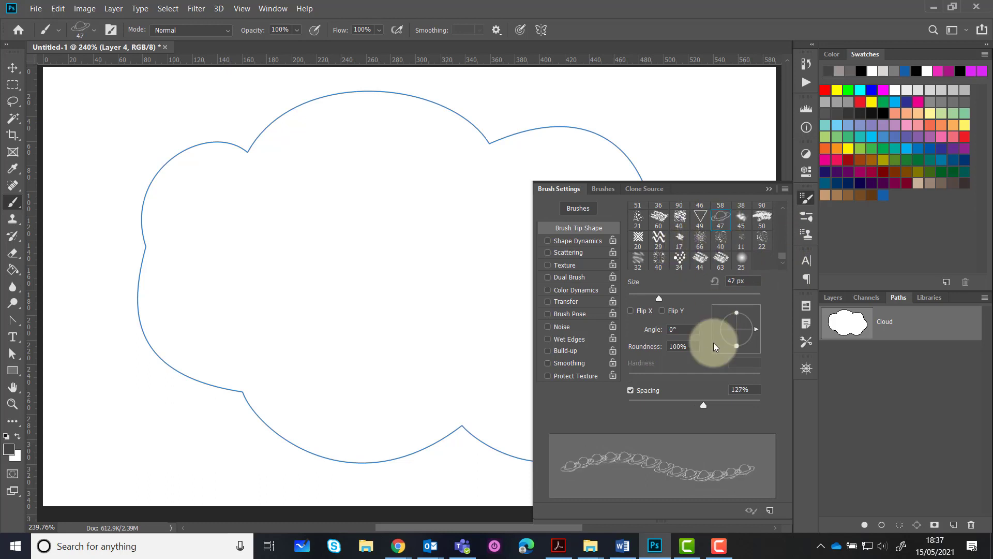
{"action": "left_click_drag", "start_coordinate": [699, 406], "coordinate": [715, 402]}
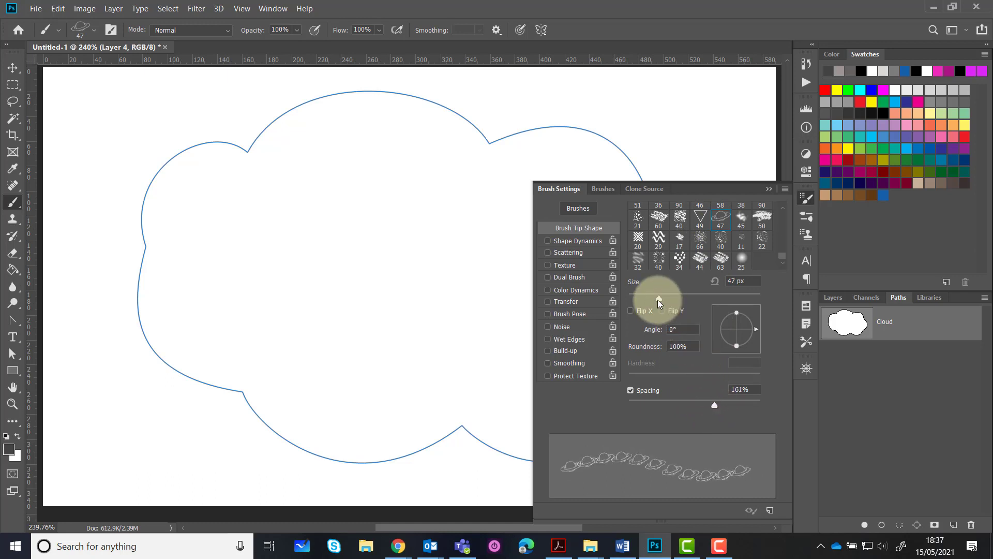
{"action": "left_click_drag", "start_coordinate": [659, 300], "coordinate": [660, 299]}
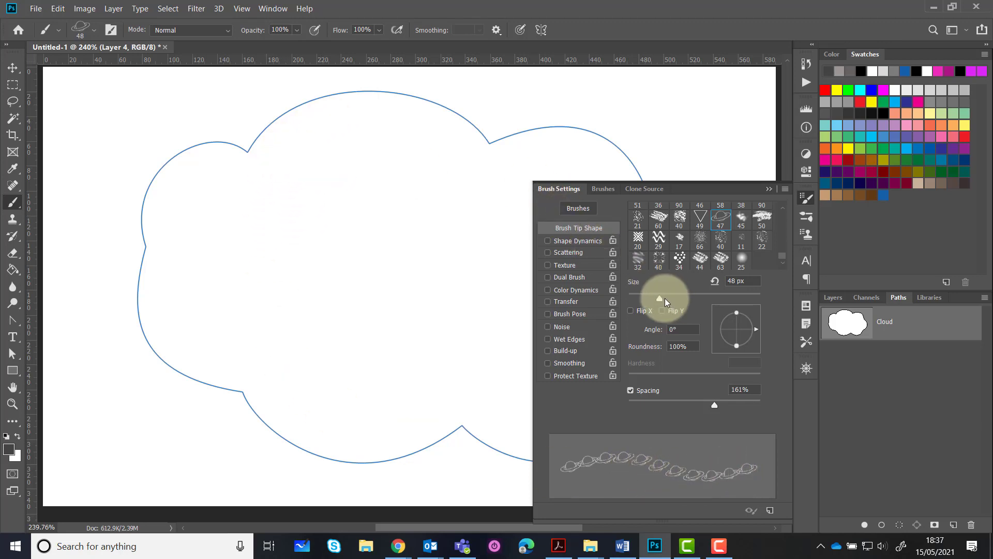
{"action": "left_click_drag", "start_coordinate": [666, 303], "coordinate": [642, 301]}
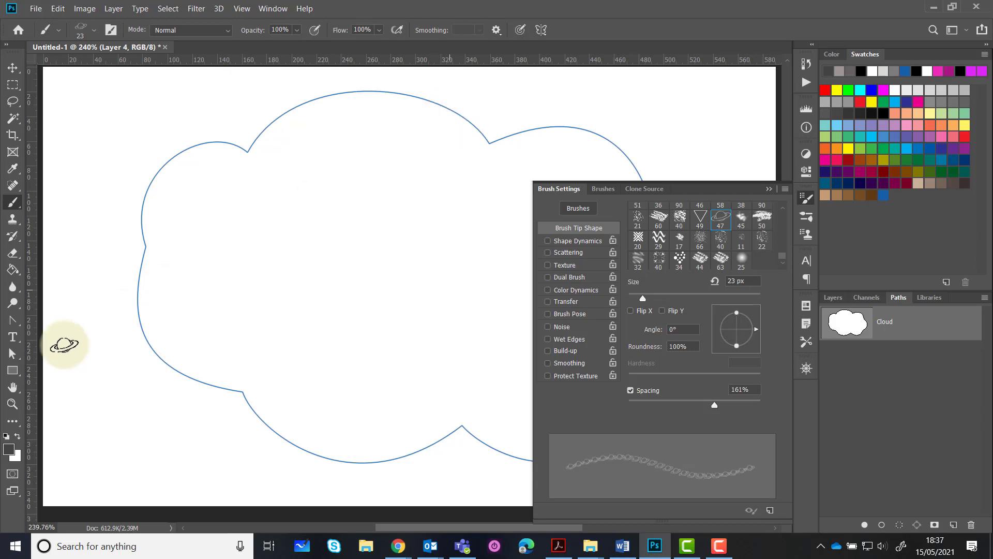
Set the foreground colour to the darker grey #272626.
{"action": "left_click", "coordinate": [8, 452]}
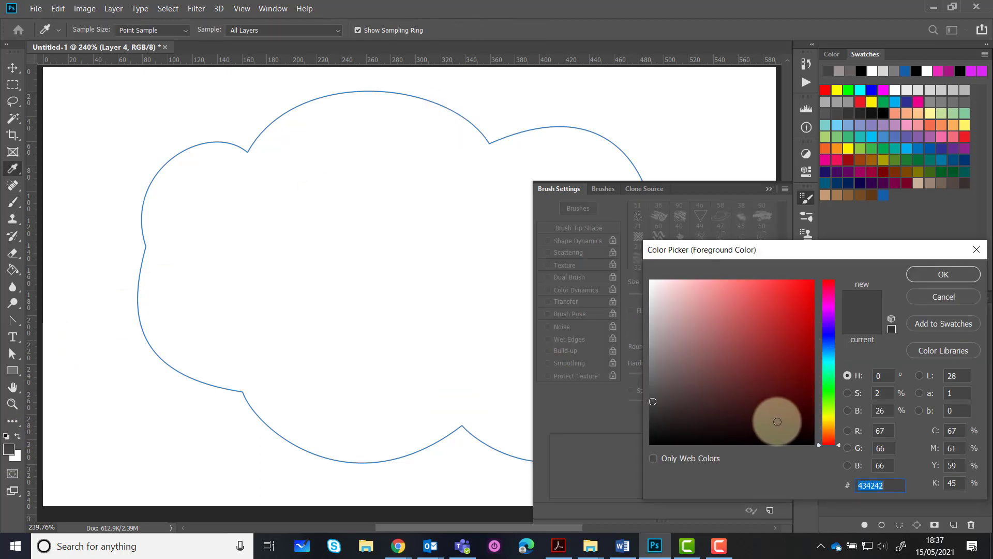
{"action": "left_click", "coordinate": [654, 424]}
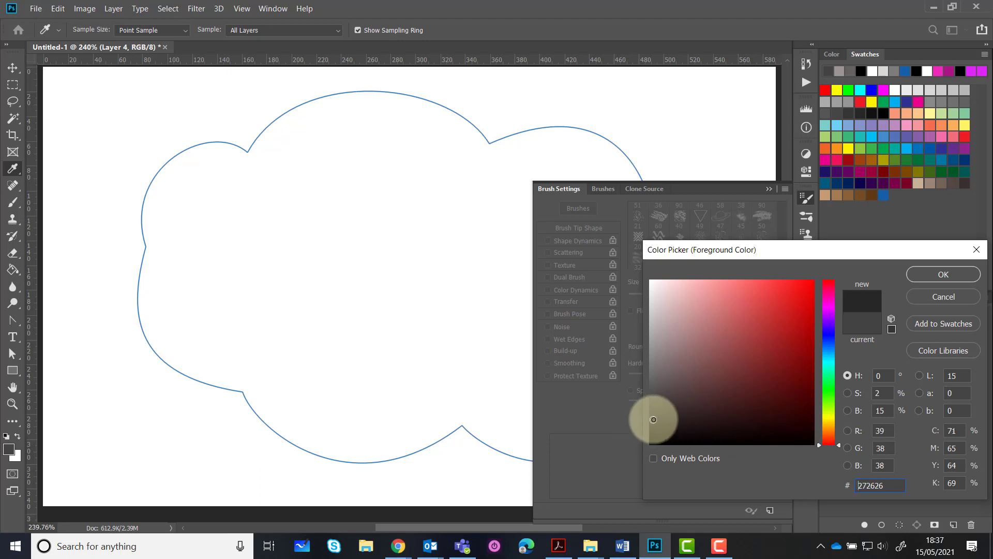
{"action": "left_click", "coordinate": [943, 275]}
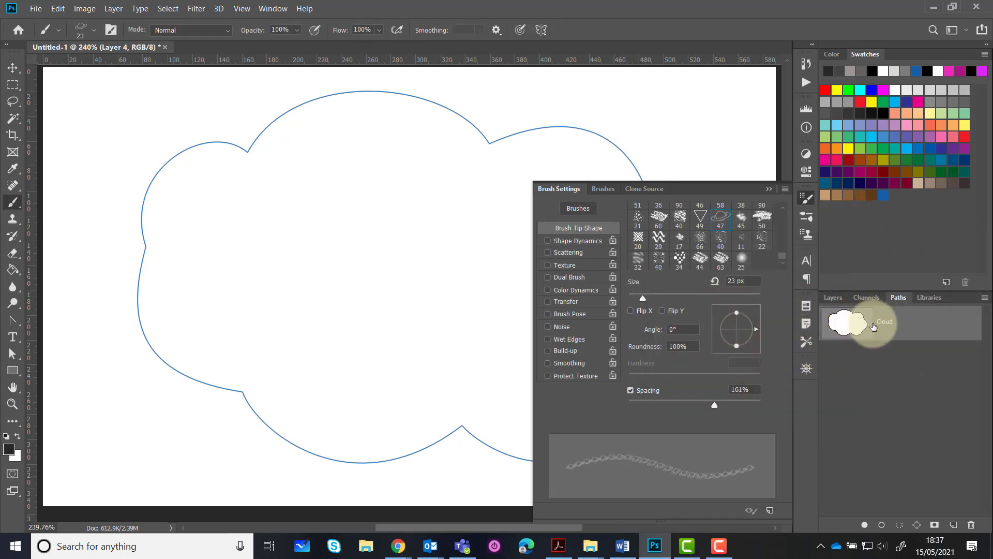
Stroke the Cloud path on Layer 4 with the ringed-planet brush, close the brush settings and deselect the path.
{"action": "left_click", "coordinate": [834, 298]}
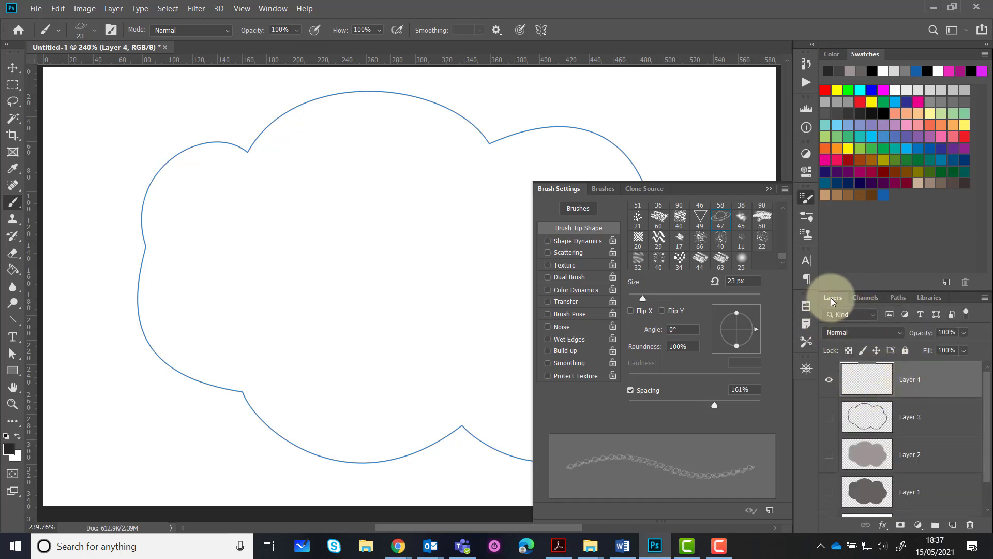
{"action": "left_click", "coordinate": [899, 297]}
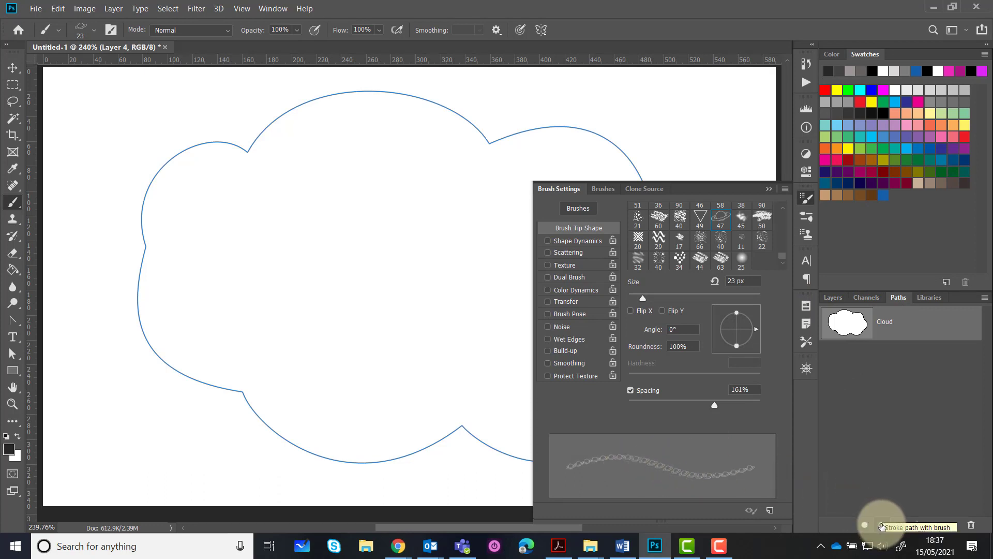
{"action": "left_click", "coordinate": [882, 525]}
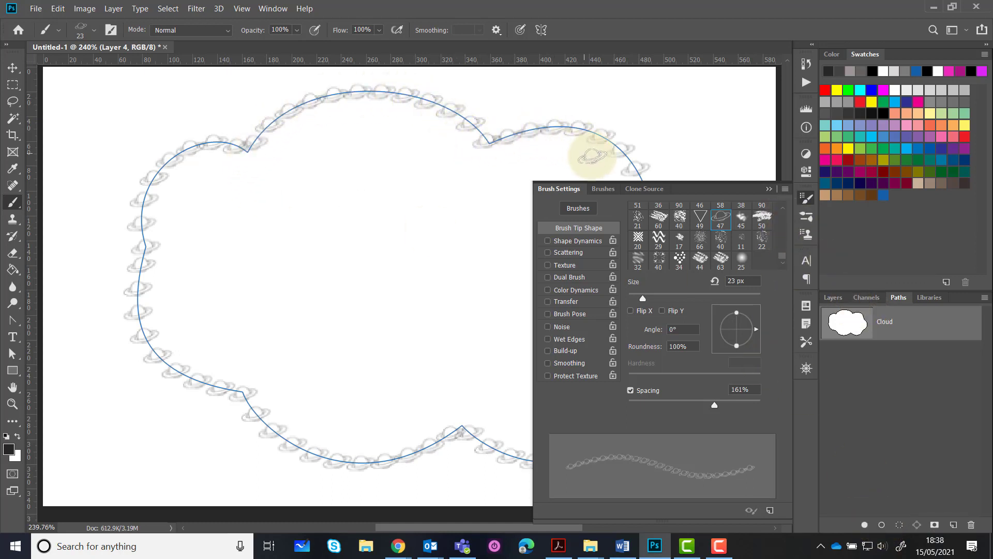
{"action": "left_click", "coordinate": [769, 189]}
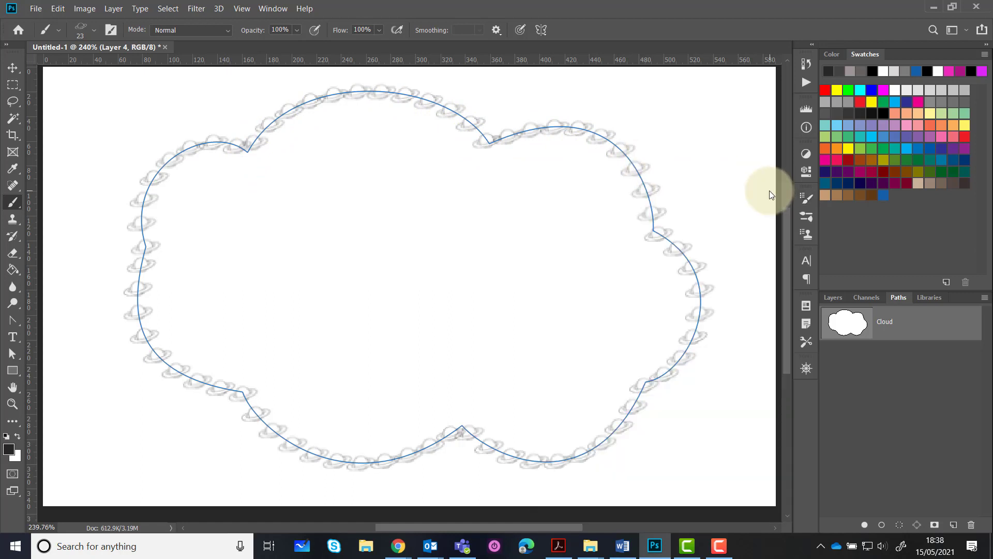
{"action": "left_click", "coordinate": [874, 372]}
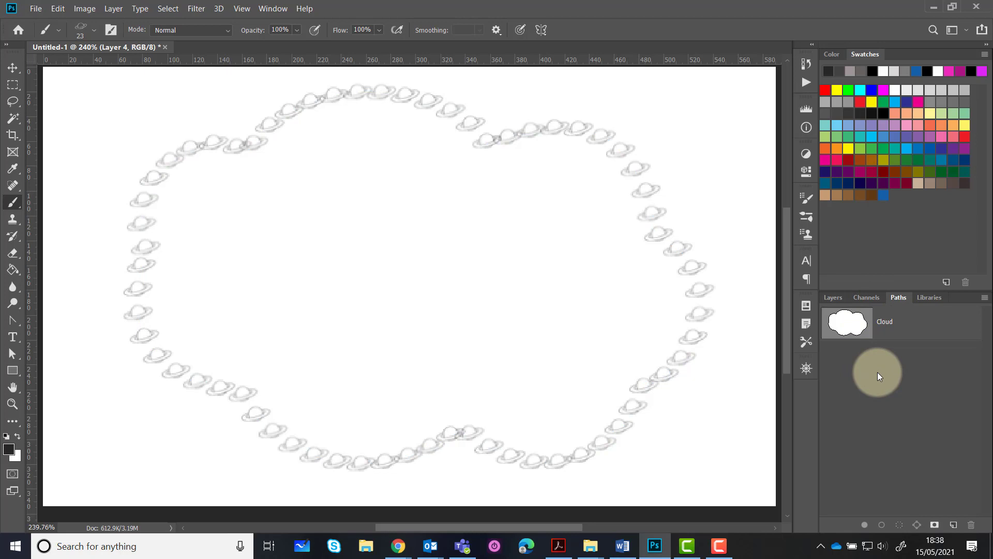
Make the feathered fill on Layer 2 and the plain fill on Layer 1 visible together with the planet stroke.
{"action": "left_click", "coordinate": [837, 298]}
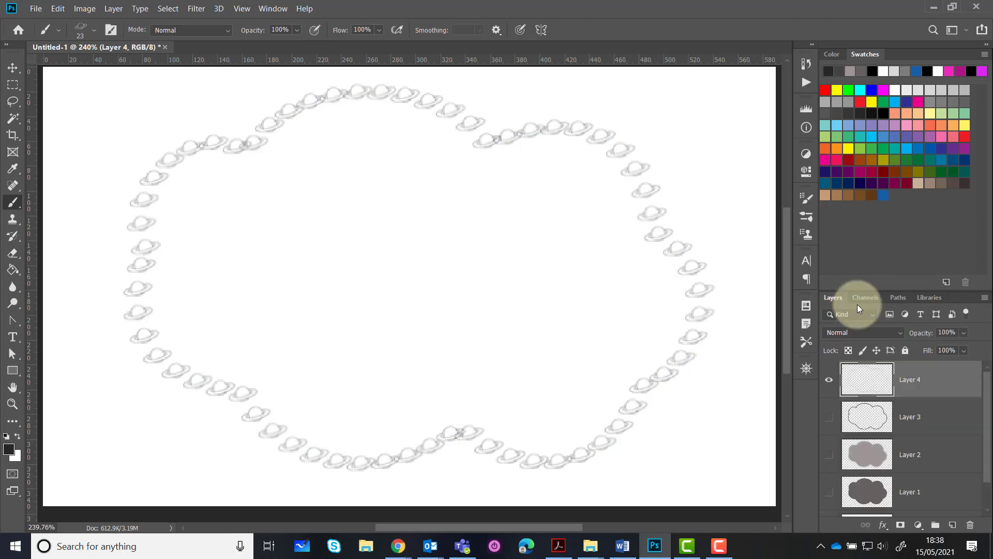
{"action": "left_click", "coordinate": [828, 457]}
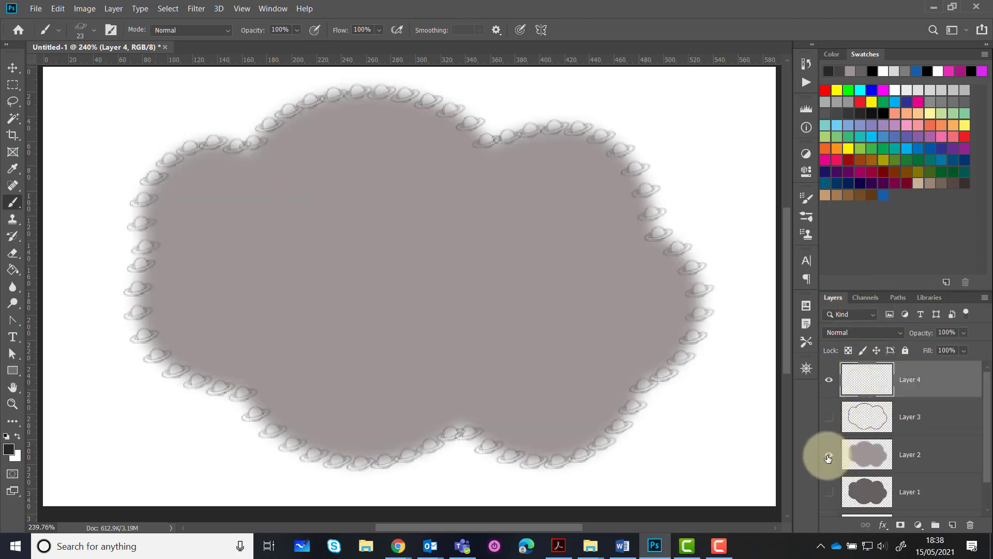
{"action": "left_click", "coordinate": [829, 493]}
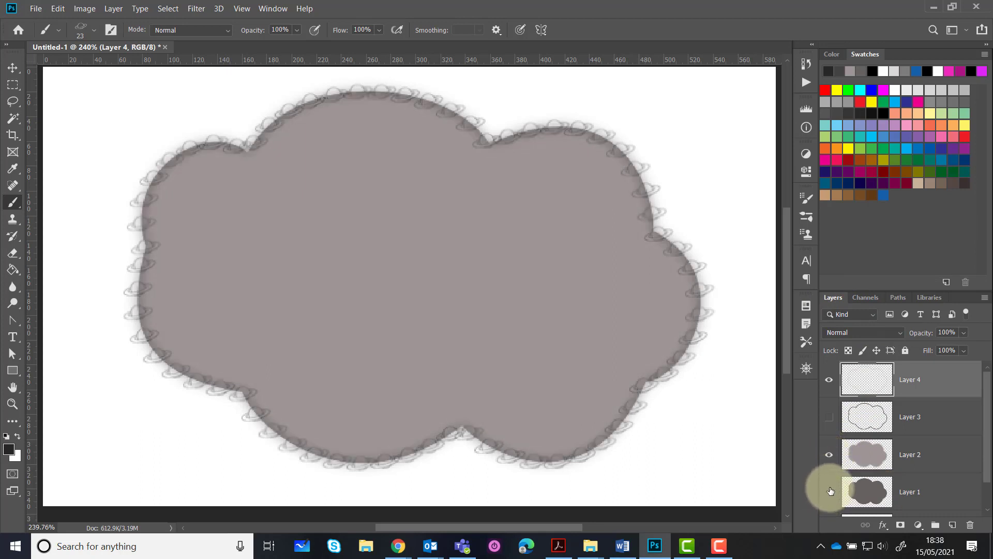
{"action": "left_click", "coordinate": [830, 491]}
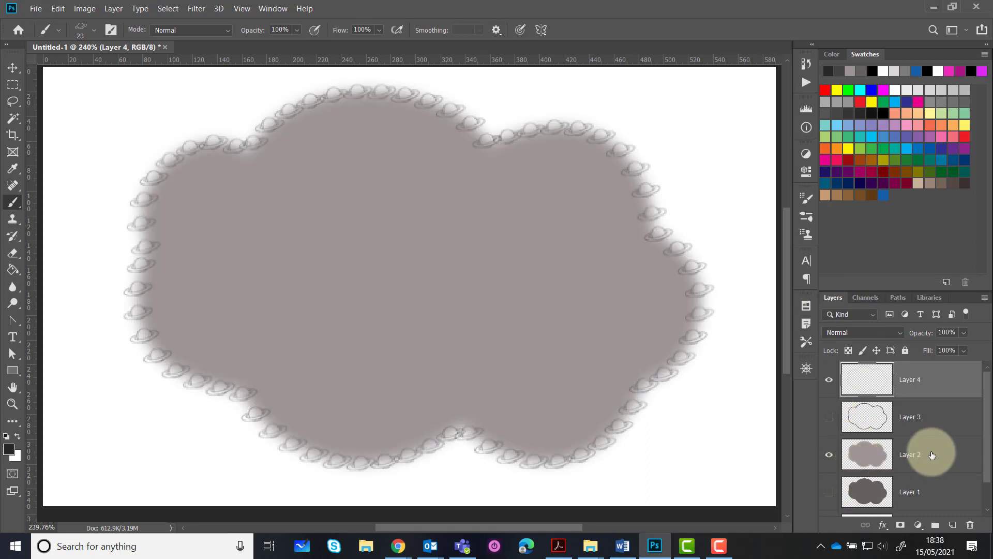
{"action": "left_click", "coordinate": [829, 492]}
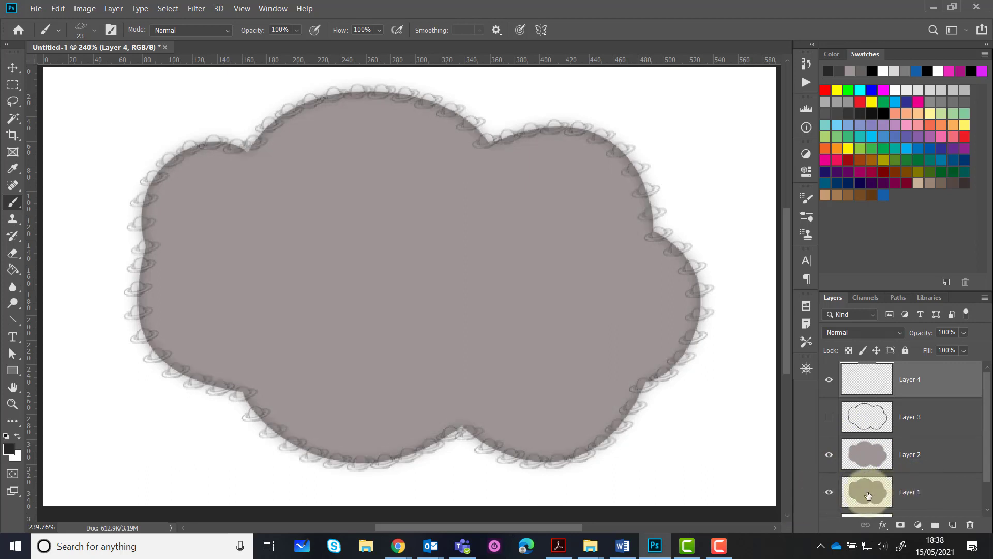
Move Layer 2's feathered fill slightly down and to the right, and compare it with and without the planet stroke on Layer 4.
{"action": "left_click", "coordinate": [13, 68]}
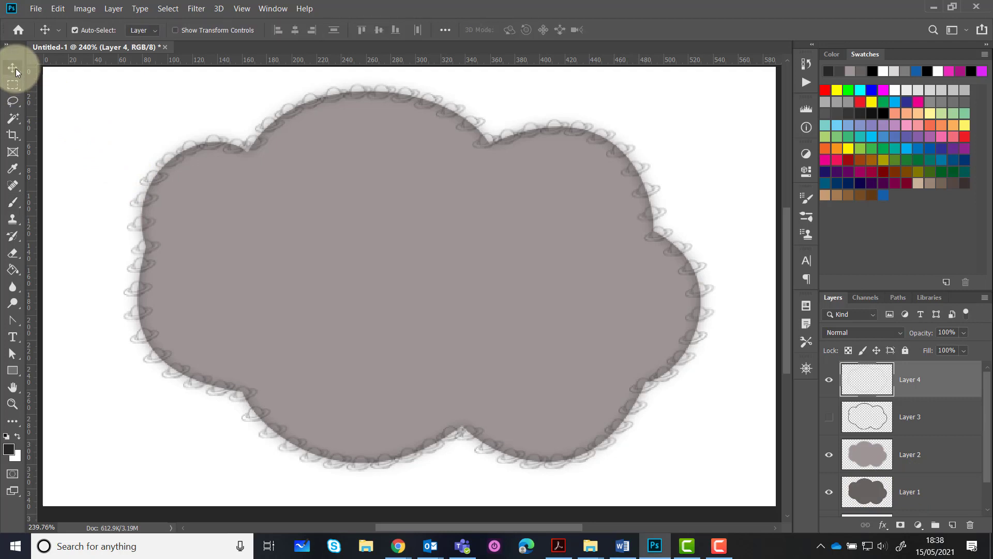
{"action": "left_click_drag", "start_coordinate": [377, 302], "coordinate": [400, 318]}
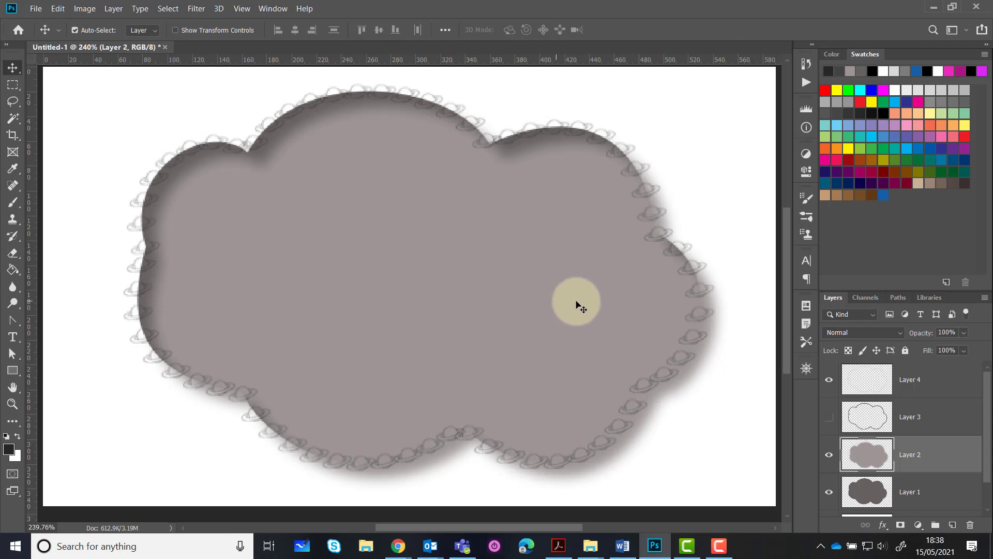
{"action": "left_click", "coordinate": [829, 379]}
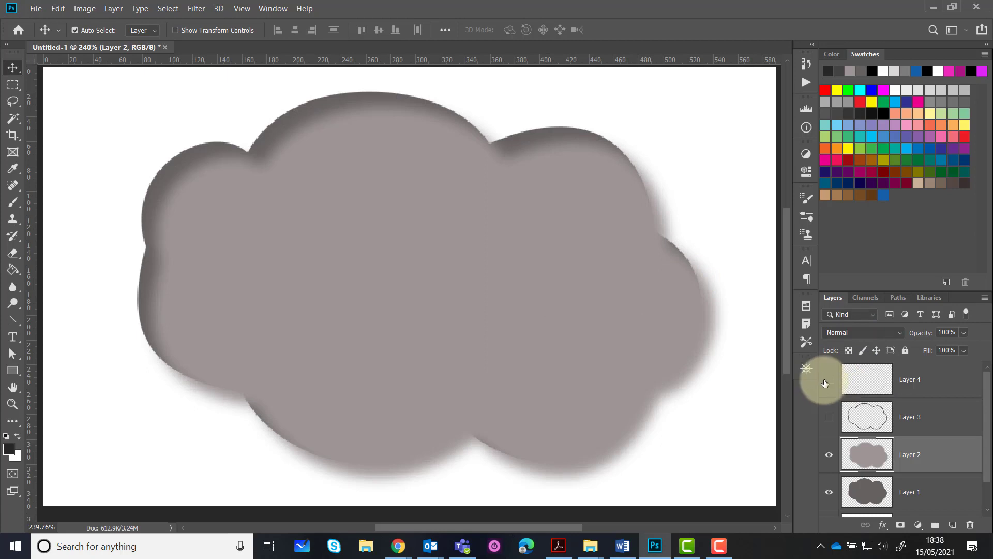
{"action": "left_click", "coordinate": [828, 385]}
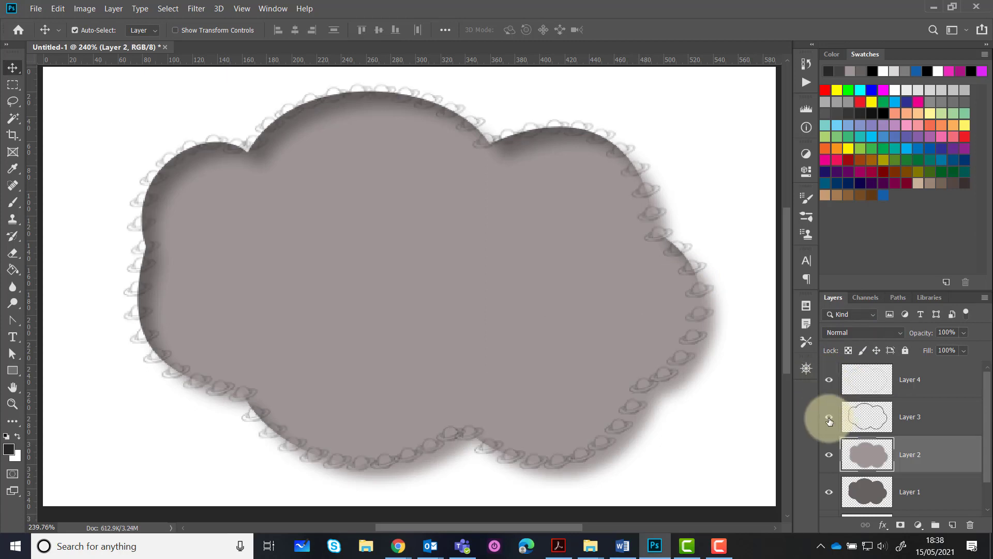
Show the outline on Layer 3 instead of the planet stroke on Layer 4, and move Layer 2's feathered fill up and to the left.
{"action": "left_click", "coordinate": [829, 420]}
{"action": "left_click", "coordinate": [828, 379]}
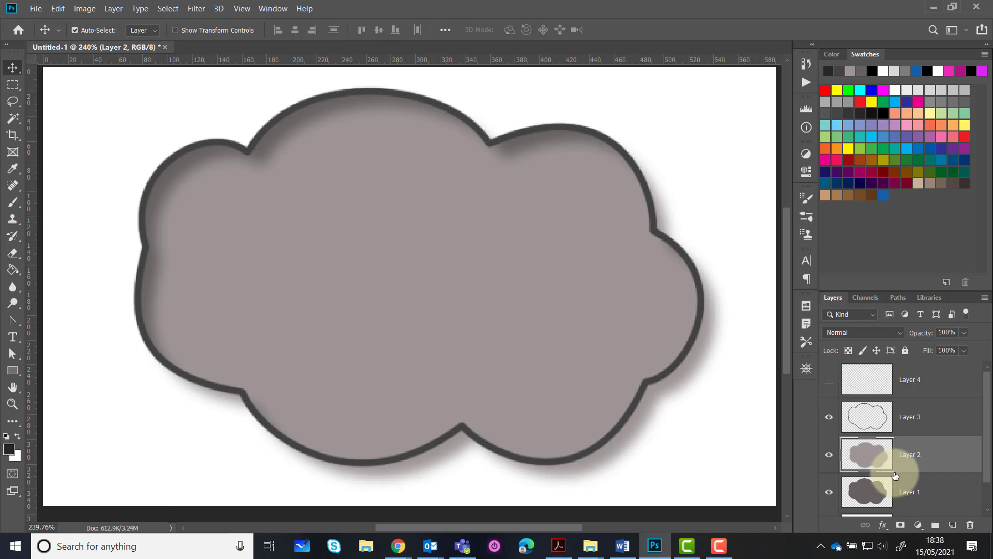
{"action": "left_click_drag", "start_coordinate": [908, 506], "coordinate": [914, 481]}
{"action": "left_click_drag", "start_coordinate": [588, 378], "coordinate": [566, 366]}
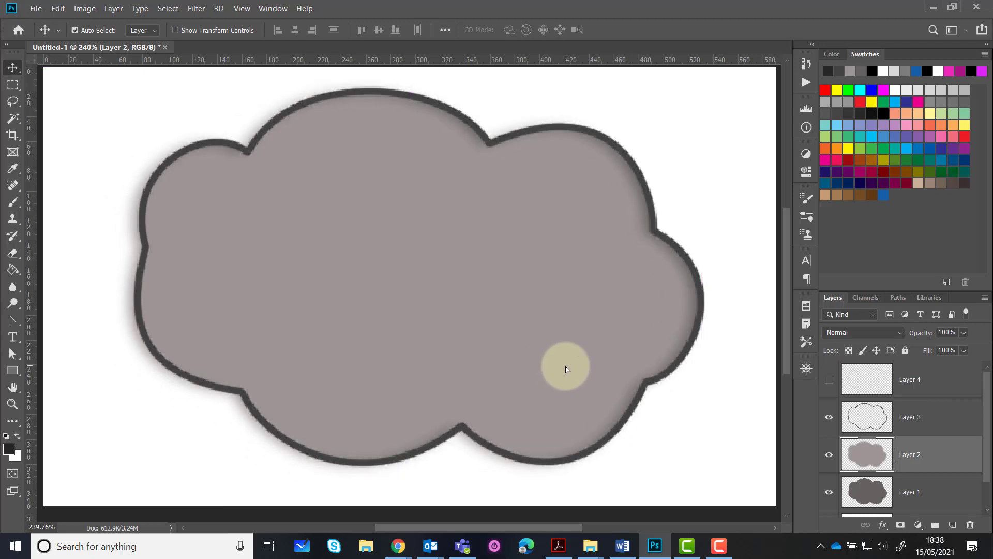